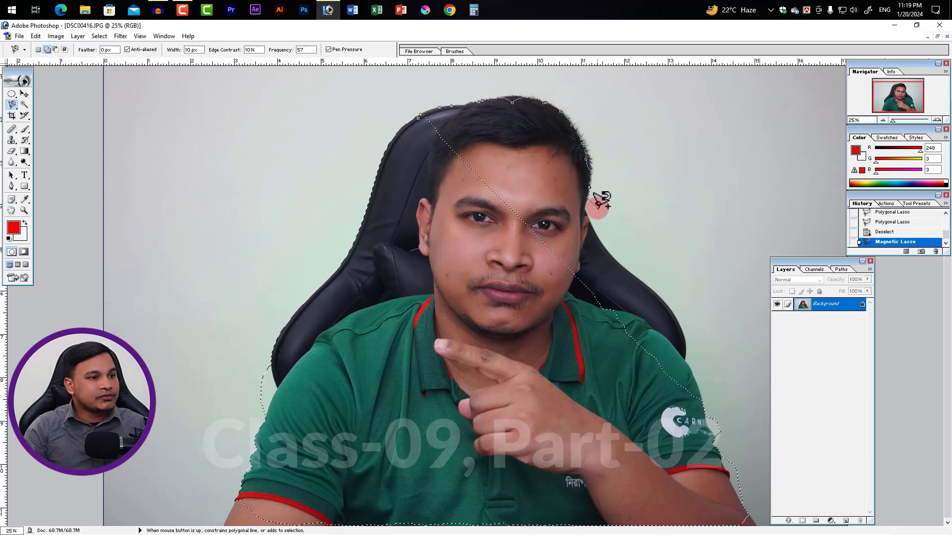
Extend the Magnetic Lasso selection over the rest of the man and chair, and try subtracting the shoulder and arm area.
click(387, 281)
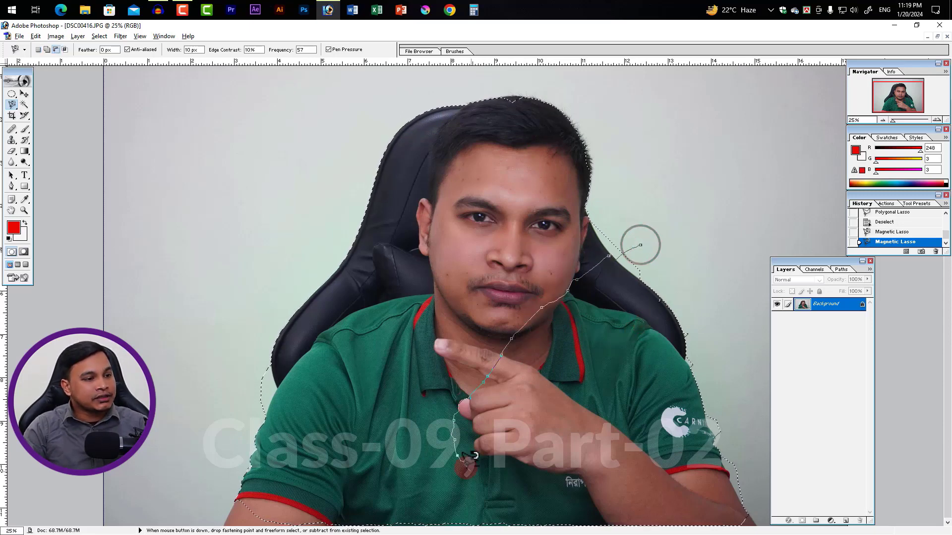
click(640, 245)
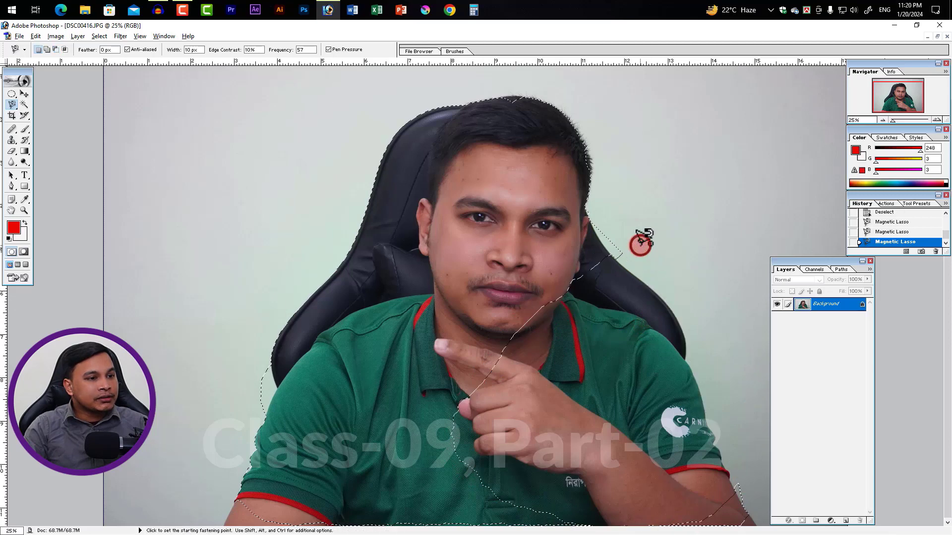
key(ctrl+z)
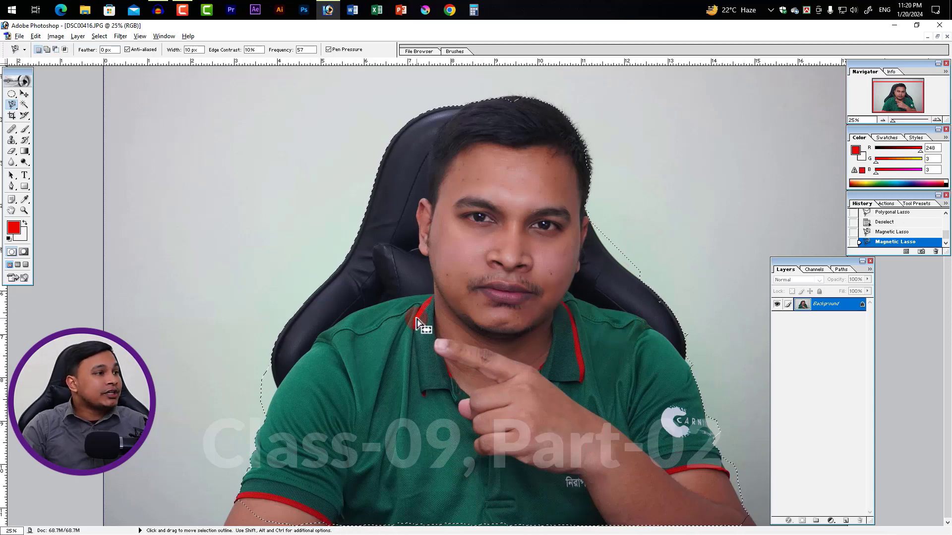
click(539, 254)
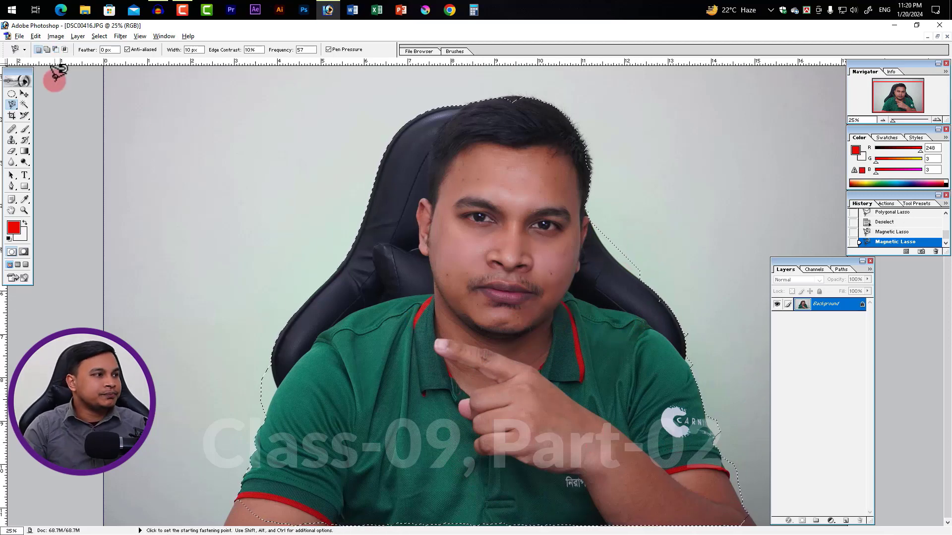
Switch to the regular Lasso tool to compare its options, and return to the Magnetic Lasso tool.
drag(11, 105, 66, 117)
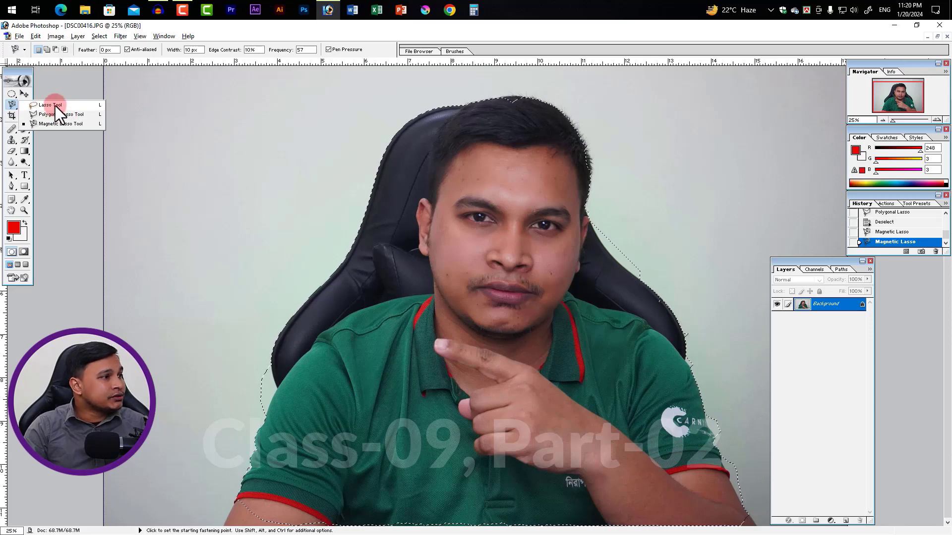
click(55, 106)
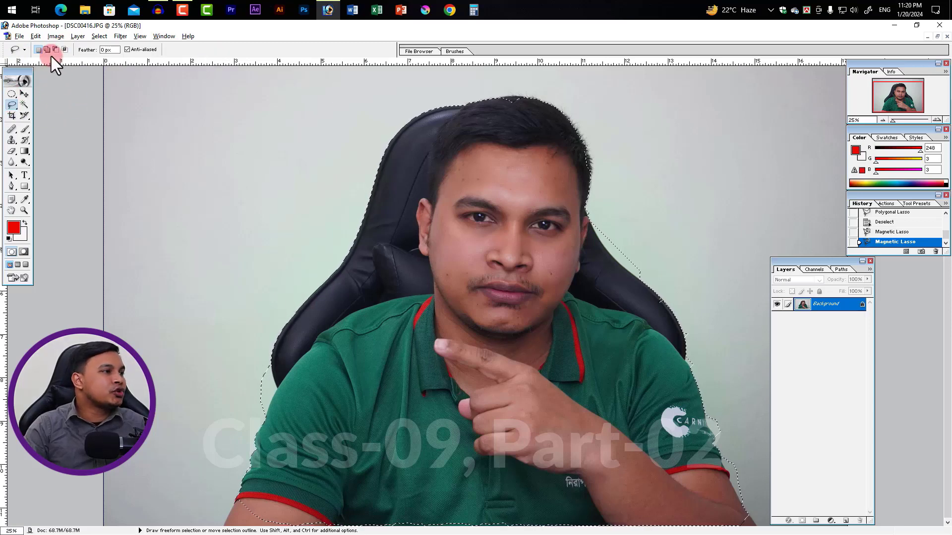
drag(14, 105, 51, 124)
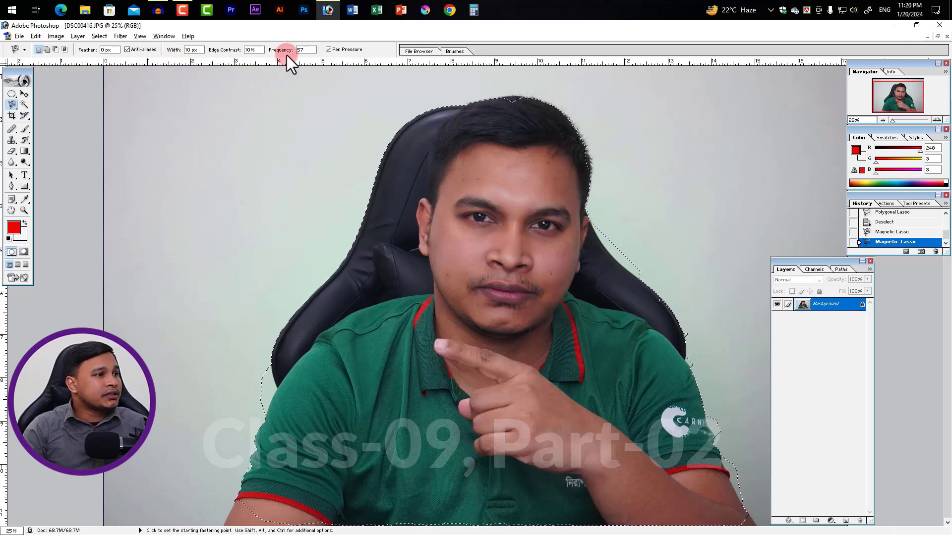
Replace the selection with a new Magnetic Lasso outline around the man and chair at frequency 100, and deselect it.
key(ctrl+d)
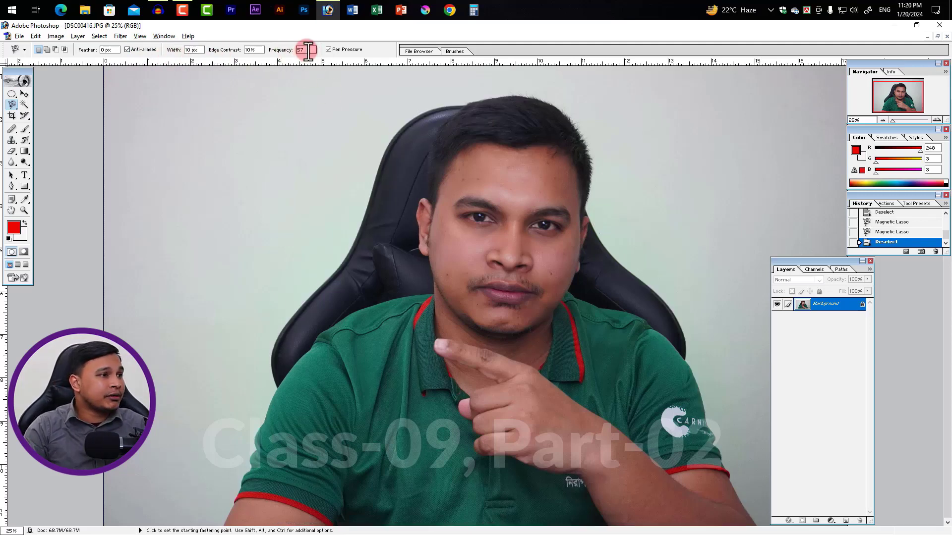
text(100)
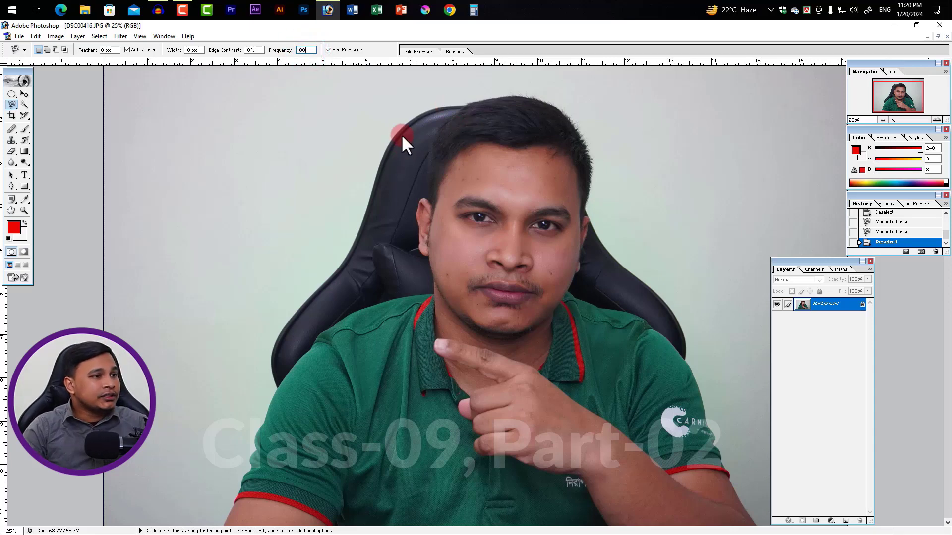
click(405, 124)
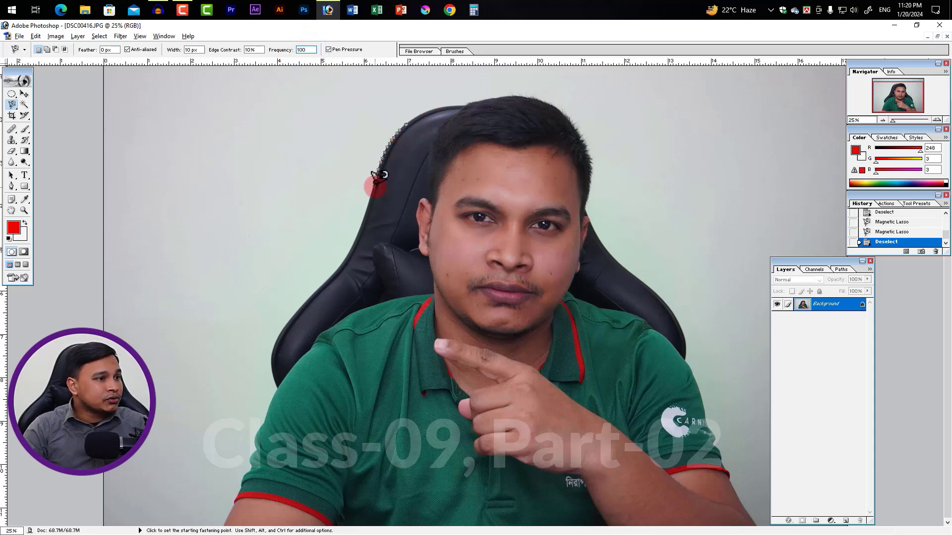
mouse_move(371, 191)
mouse_down()
mouse_move(324, 276)
mouse_move(283, 325)
mouse_move(270, 403)
mouse_move(243, 463)
mouse_move(733, 511)
mouse_move(738, 483)
mouse_move(669, 307)
mouse_up()
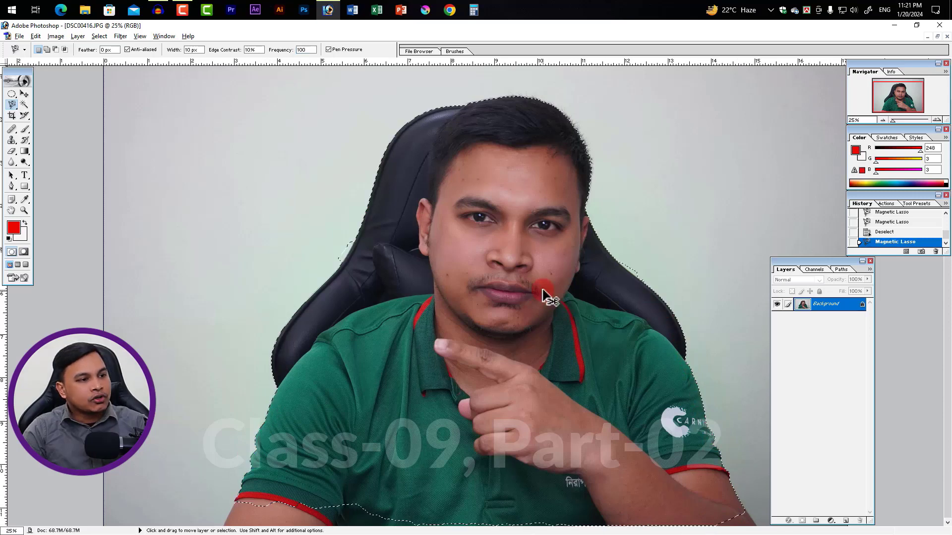
click(546, 296)
Set the Magnetic Lasso frequency to 15 and trace around the man and chair, cancelling the outline.
click(308, 49)
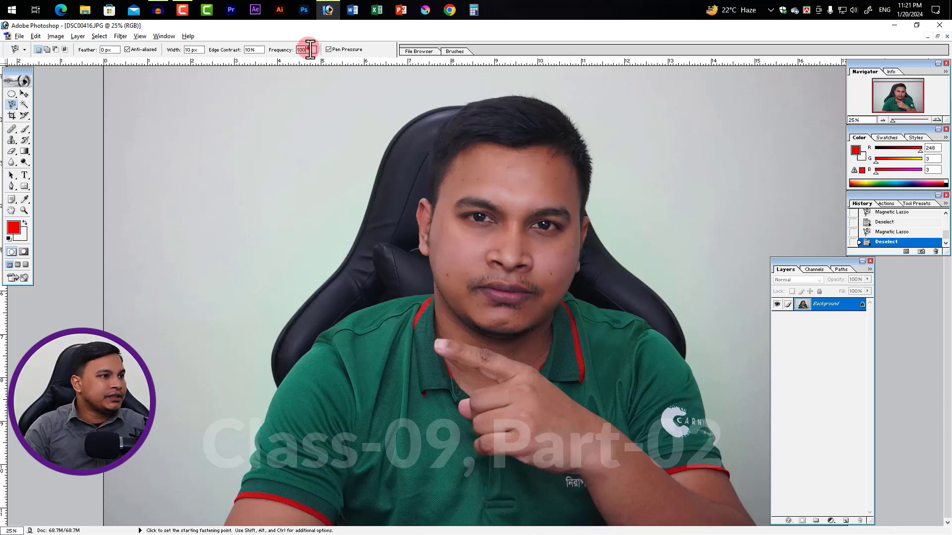
drag(308, 48, 264, 49)
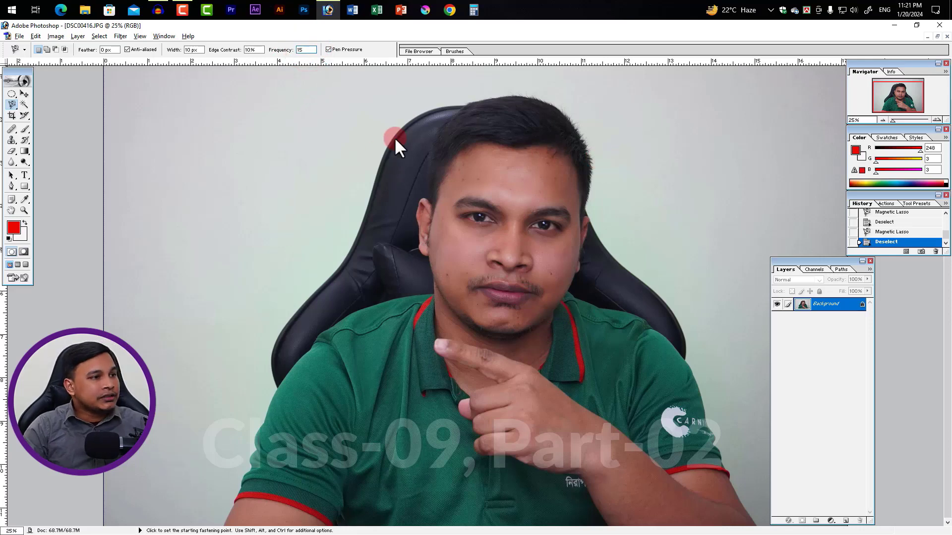
mouse_move(394, 137)
mouse_down()
mouse_move(353, 242)
mouse_move(284, 311)
mouse_move(265, 352)
mouse_move(271, 401)
mouse_move(262, 441)
mouse_move(663, 517)
mouse_move(730, 503)
mouse_move(722, 449)
mouse_move(691, 357)
mouse_up()
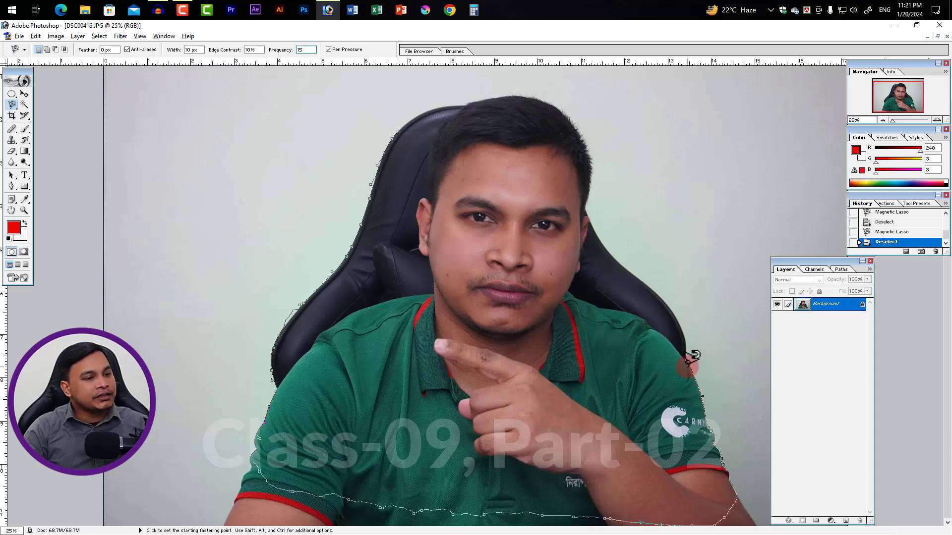
key(Escape)
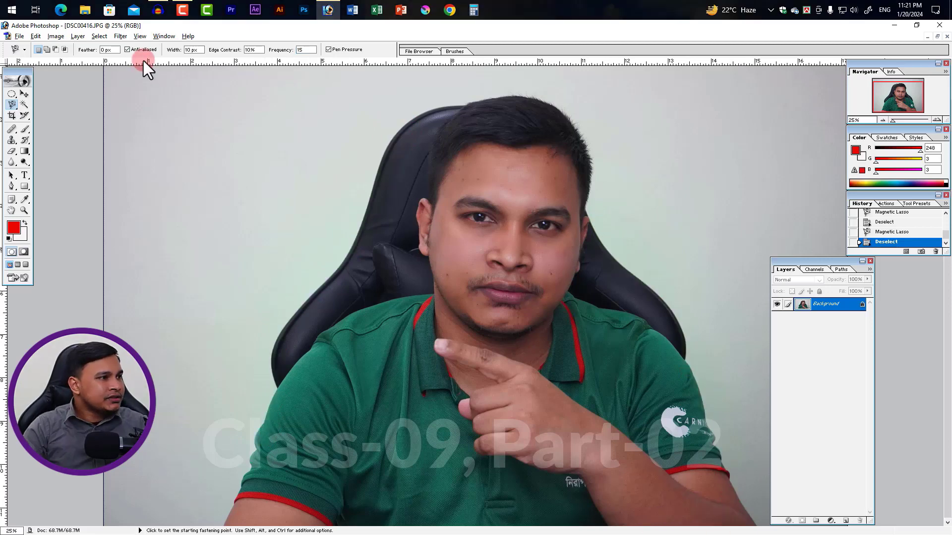
Set the Magnetic Lasso feather to 20 px and outline a roundish area of the wall beside the man.
click(101, 50)
text(20)
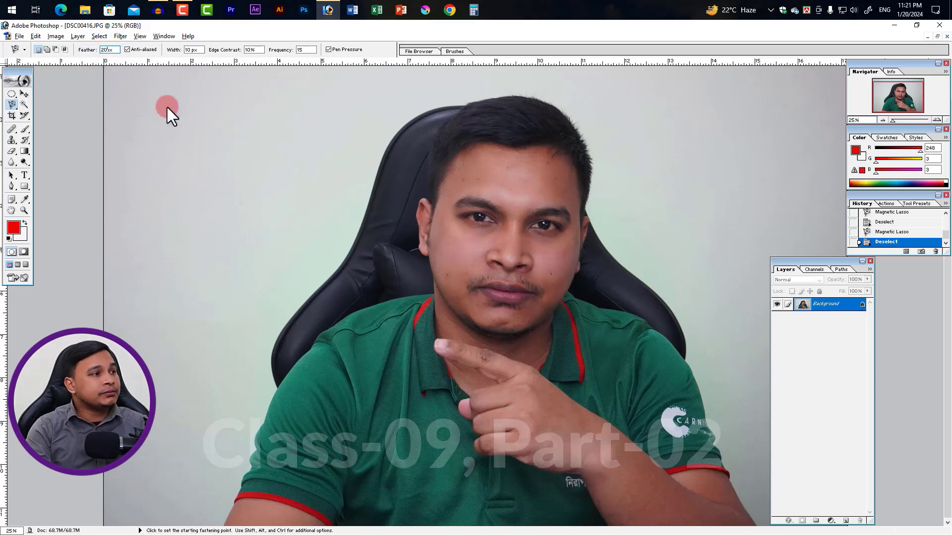
click(191, 149)
click(218, 141)
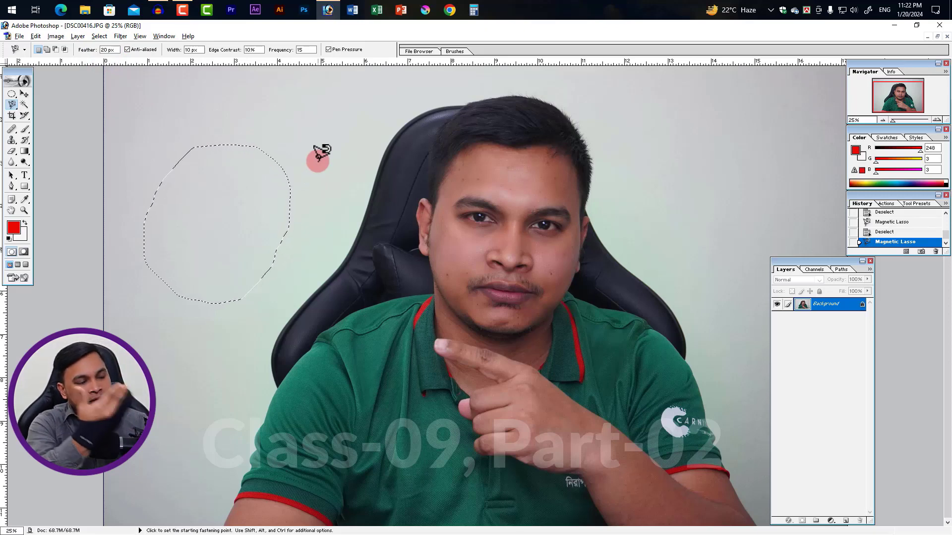
Convert the Background into a regular layer, delete the feathered wall area and deselect.
double_click(846, 306)
click(542, 243)
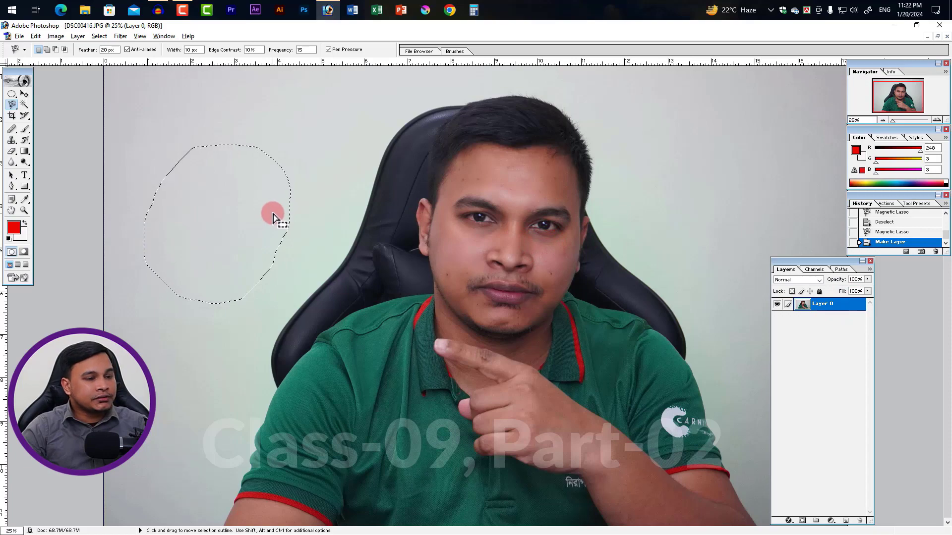
key(Delete)
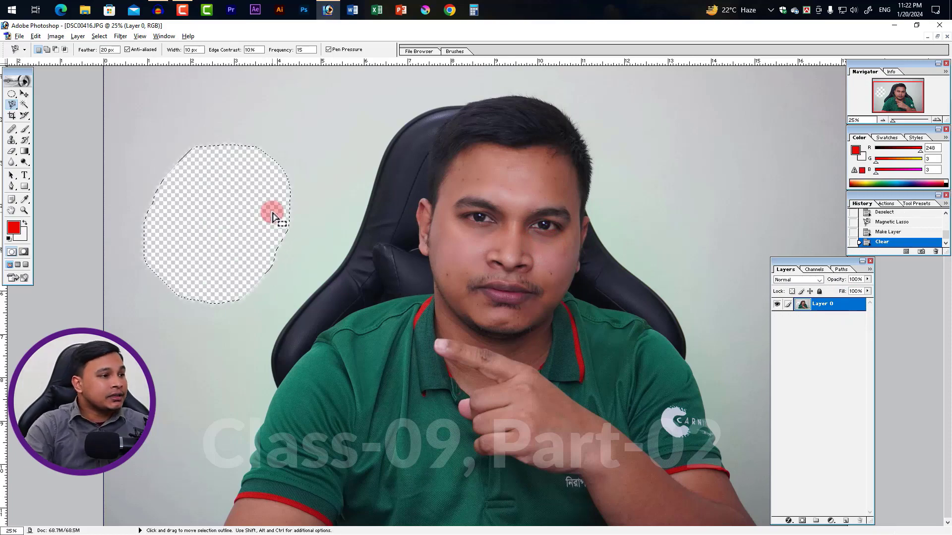
ctrl+click(257, 170)
ctrl+click(212, 253)
alt+click(254, 255)
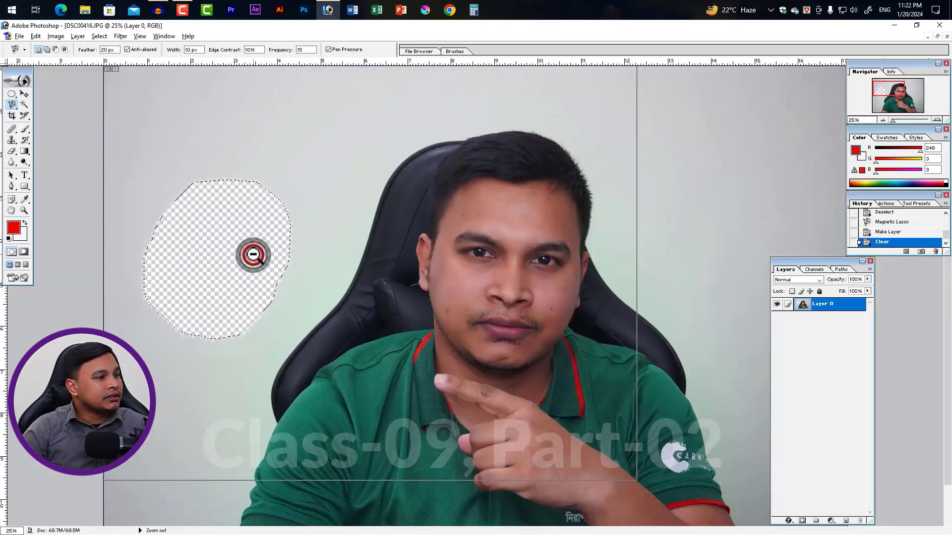
alt+click(251, 254)
key(ctrl+d)
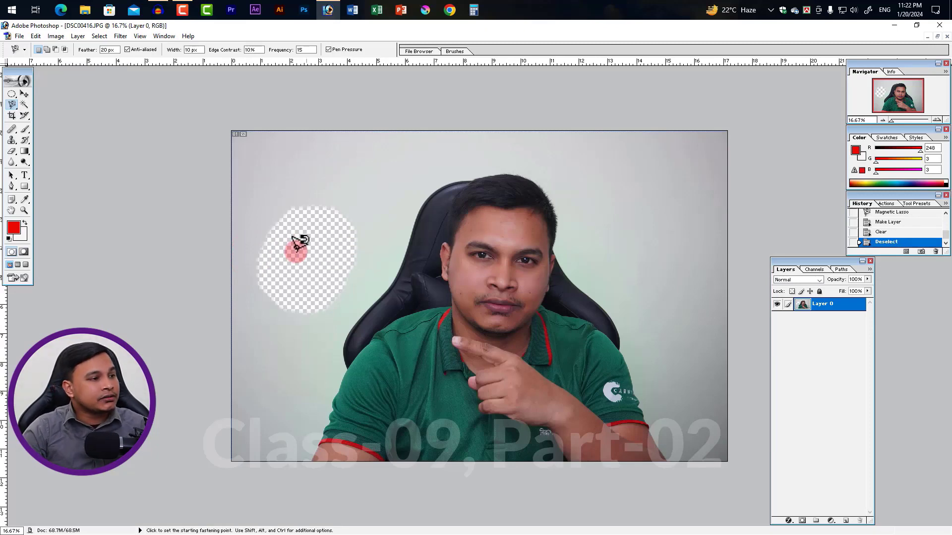
Undo the wall deletion and draw a new Magnetic Lasso outline on the wall beside the chair.
key(ctrl+alt+z)
key(ctrl+alt+z)
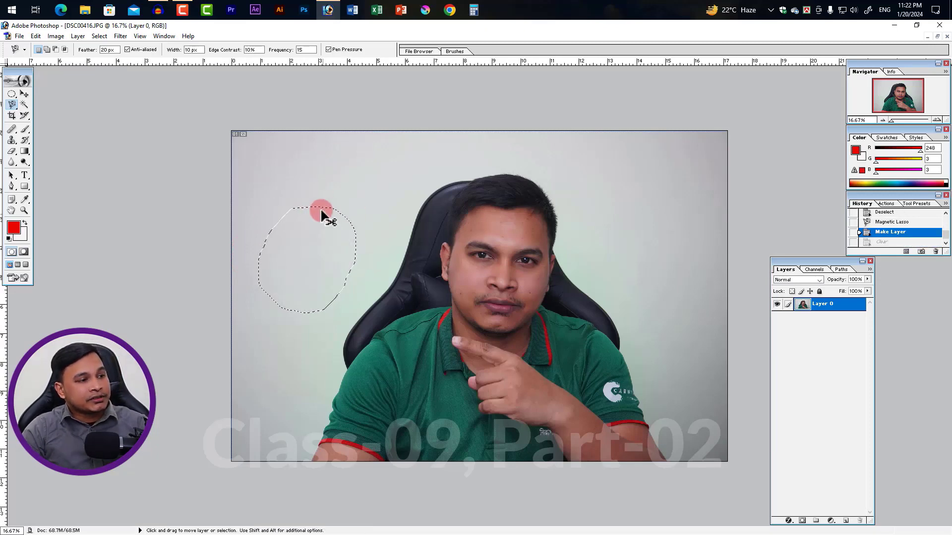
click(342, 198)
click(314, 178)
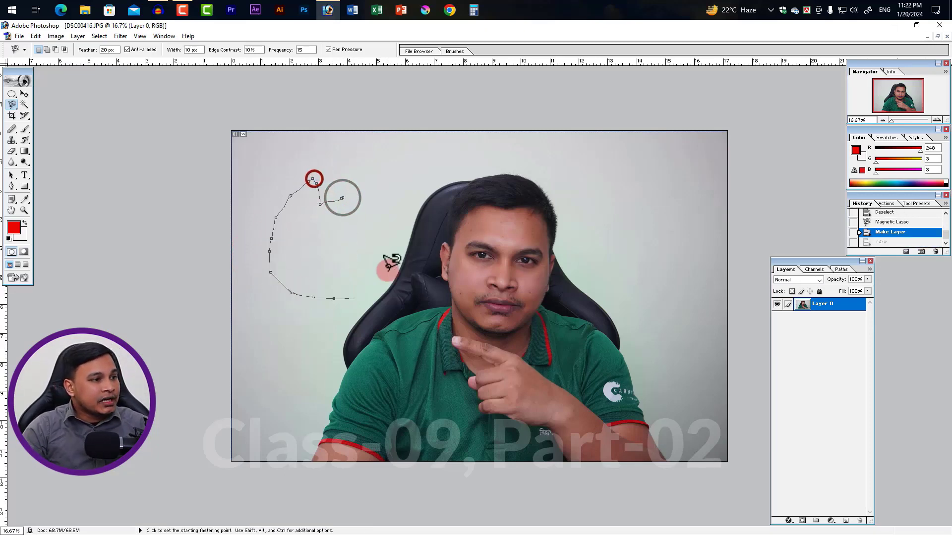
double_click(310, 195)
Set the feather to 50 px, delete the selected wall area and deselect.
double_click(105, 50)
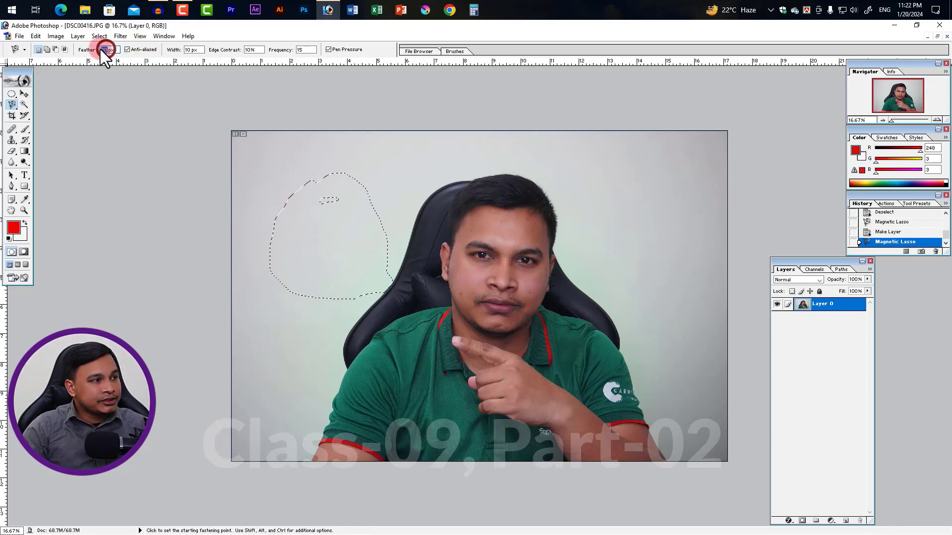
text(50)
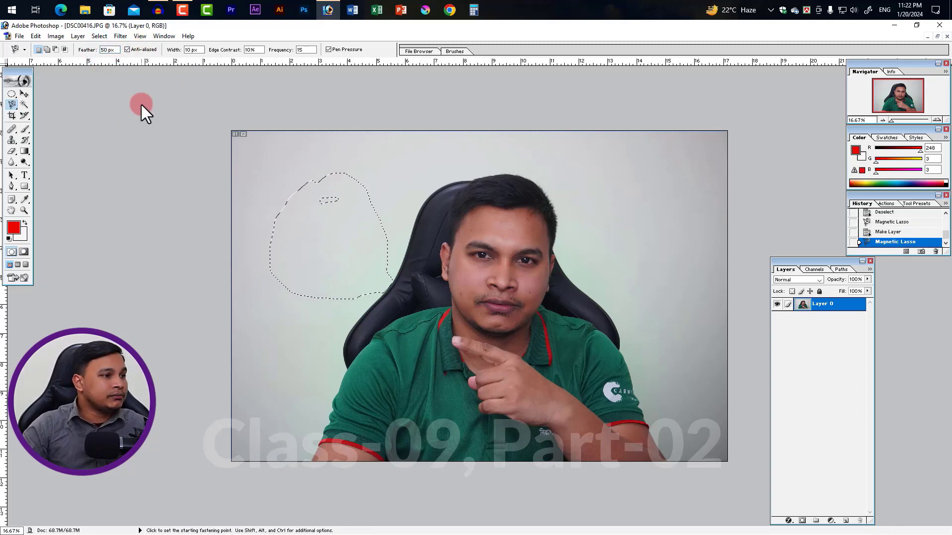
key(Delete)
key(ctrl+d)
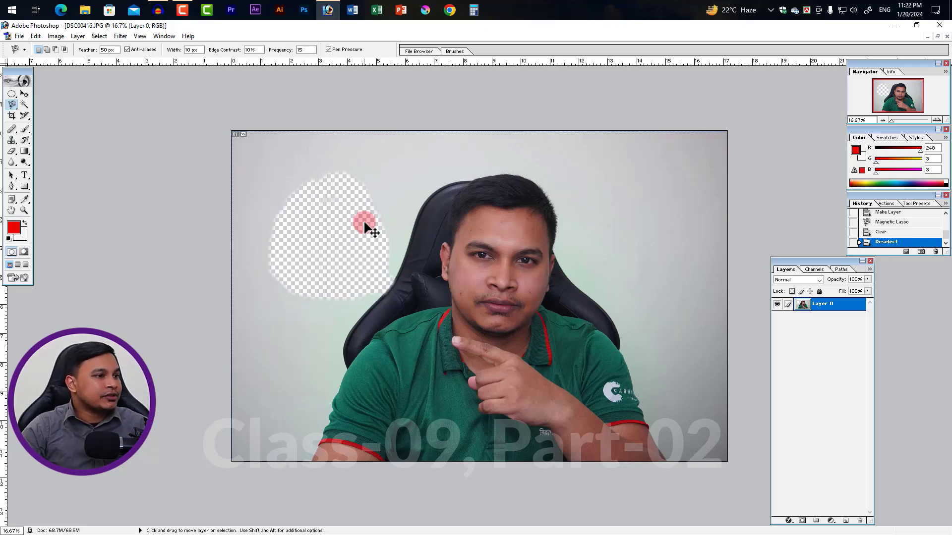
Undo the deletion, the lasso selections and the layer conversion, going back to the locked Background with nothing selected.
ctrl+click(375, 204)
alt+click(380, 259)
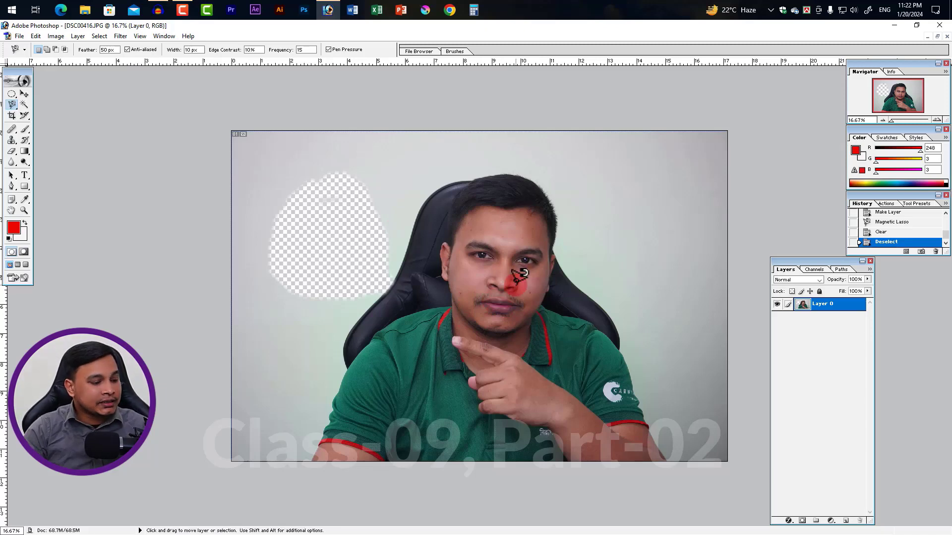
key(ctrl+shift+d)
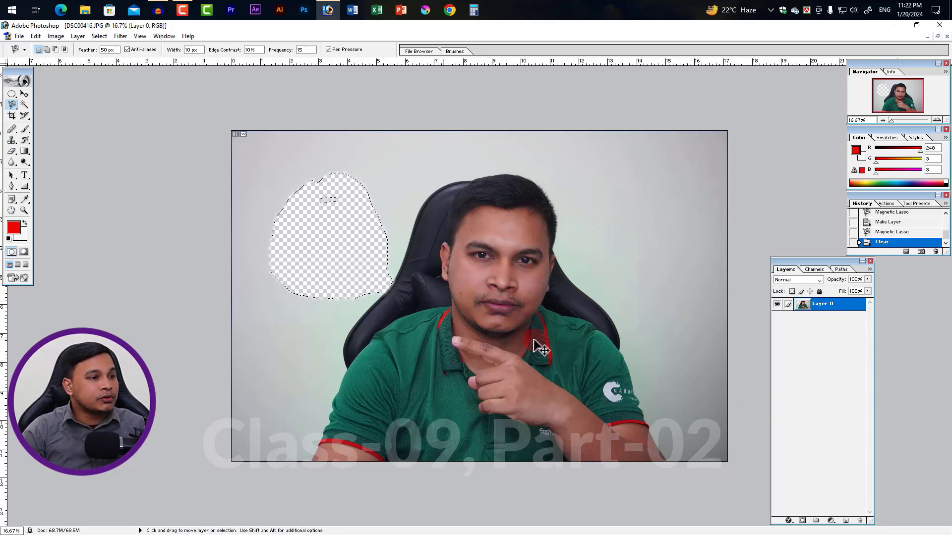
key(ctrl+alt+z)
key(ctrl+alt+z)
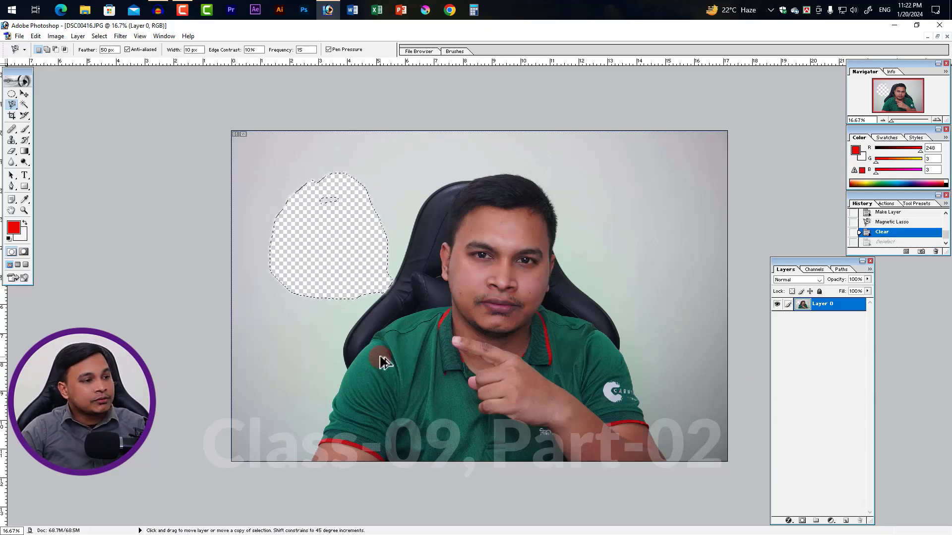
key(ctrl+alt+z)
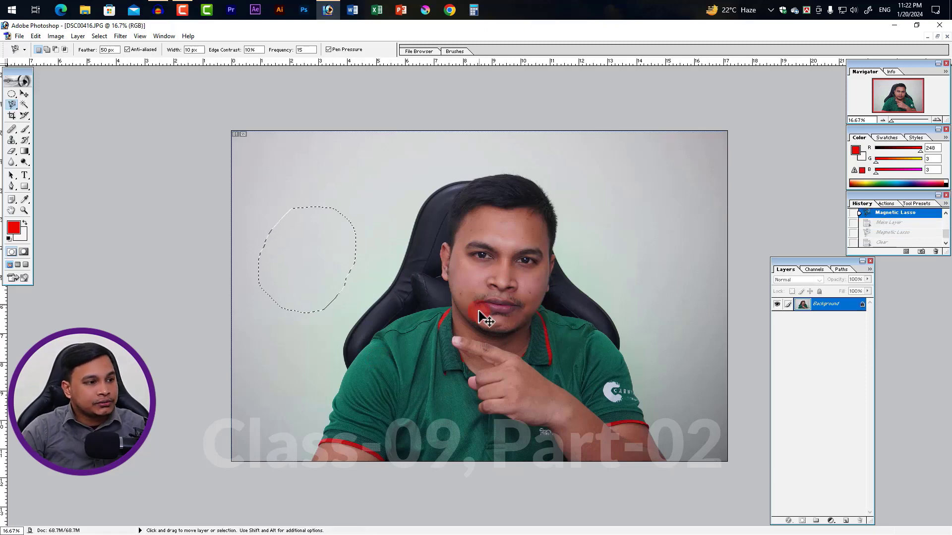
key(ctrl+alt+z)
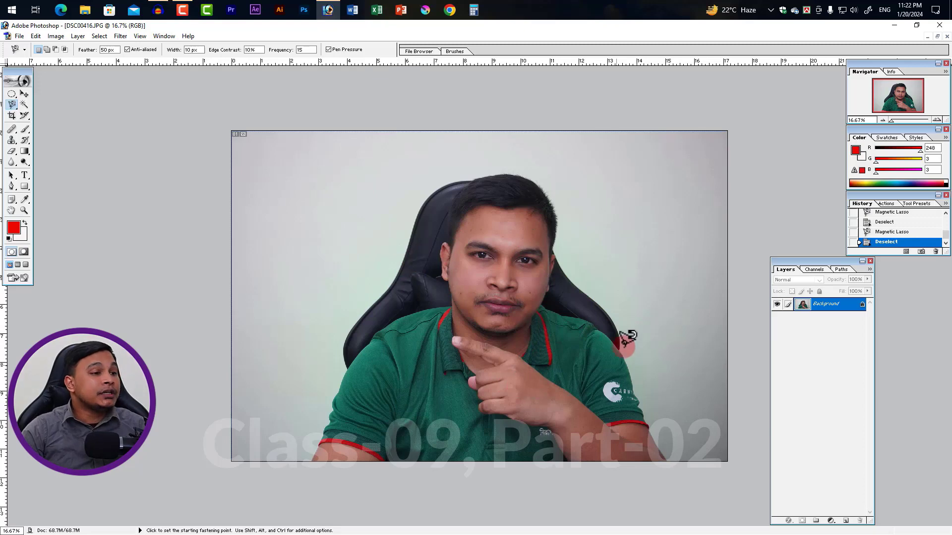
Choose the Magnetic Lasso tool and set its frequency to 100 and its feather to 5 px.
mouse_move(12, 104)
mouse_down()
mouse_move(58, 102)
mouse_move(55, 127)
mouse_move(289, 68)
mouse_up()
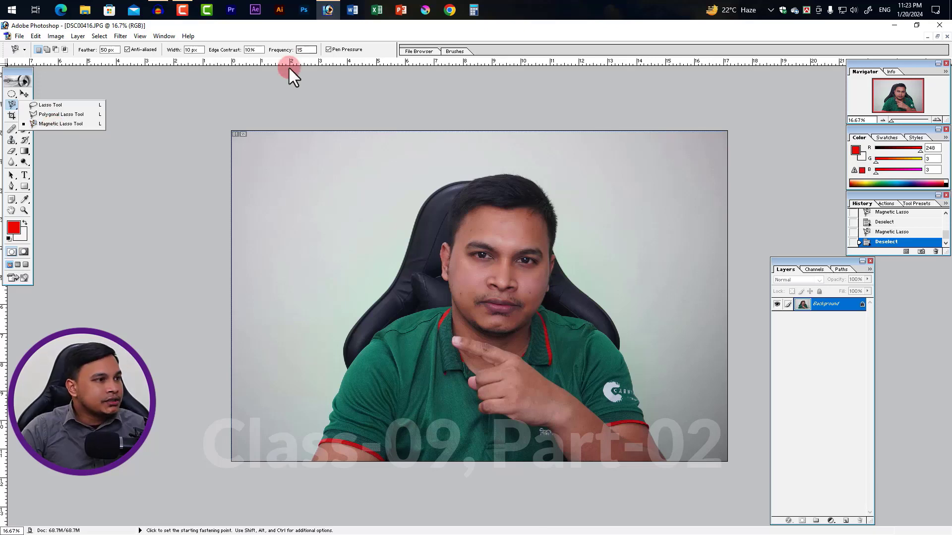
click(66, 127)
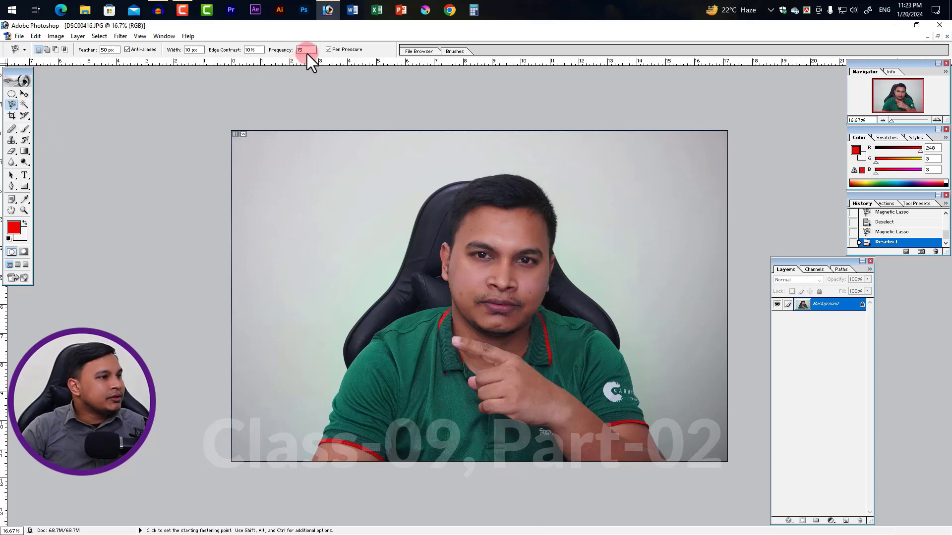
drag(308, 50, 276, 48)
text(100)
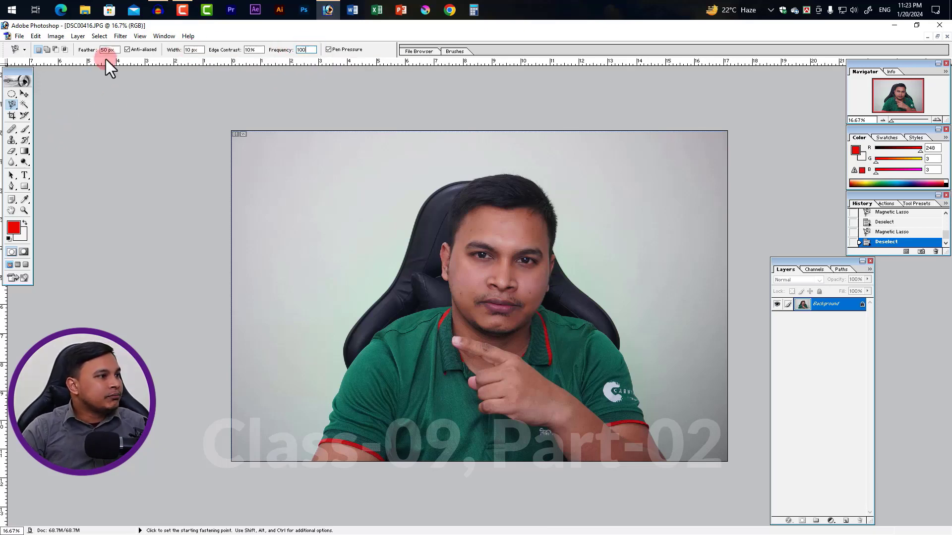
click(107, 49)
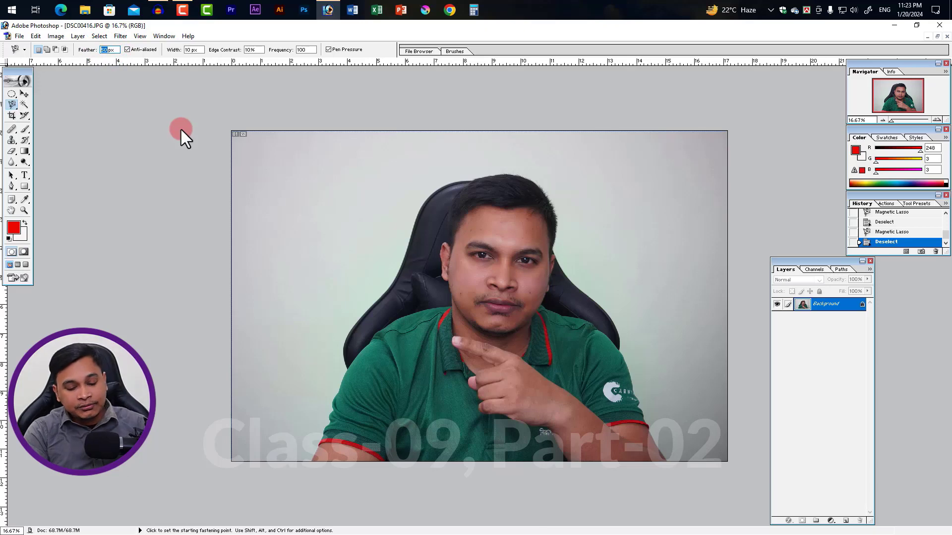
text(5)
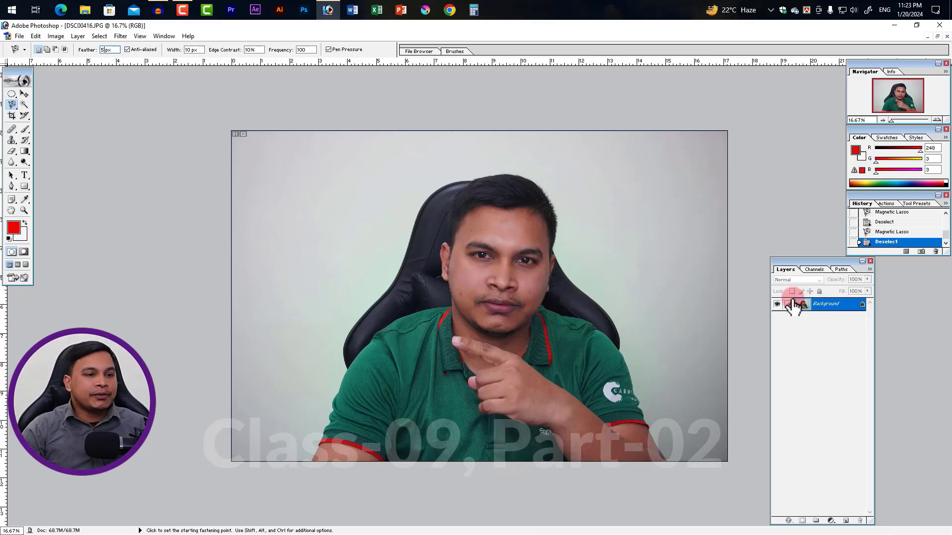
Convert the Background into a regular layer named Layer 0 and trace the man and chair with the Magnetic Lasso as a closed selection.
double_click(838, 304)
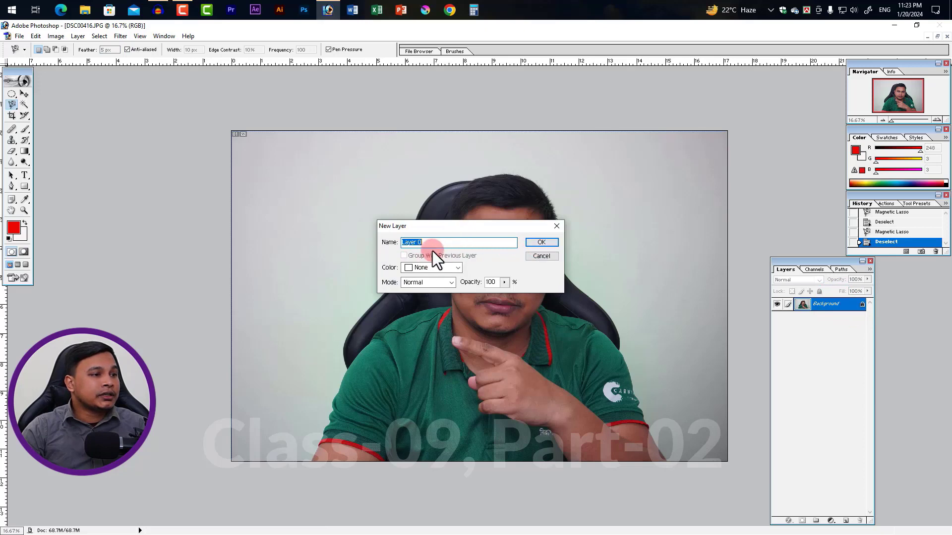
click(540, 242)
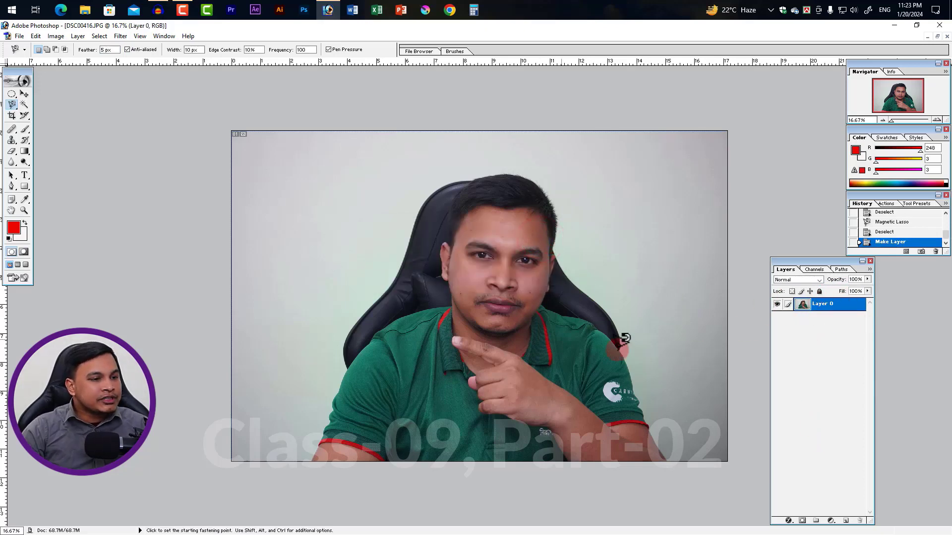
click(311, 461)
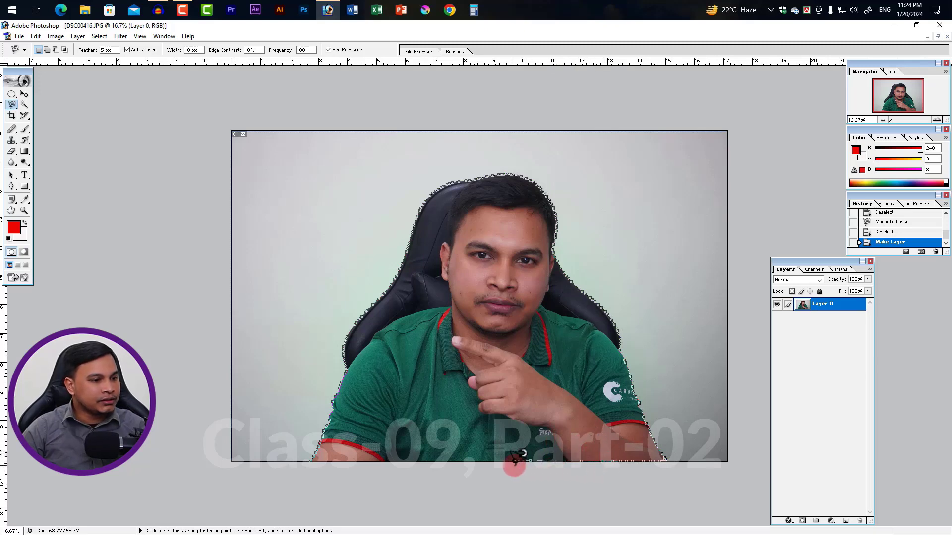
click(309, 457)
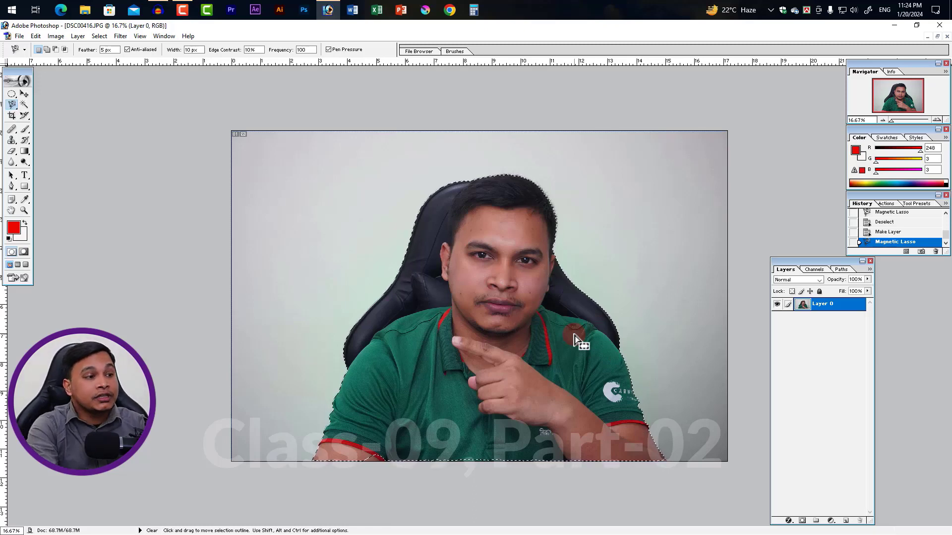
key(ctrl+z)
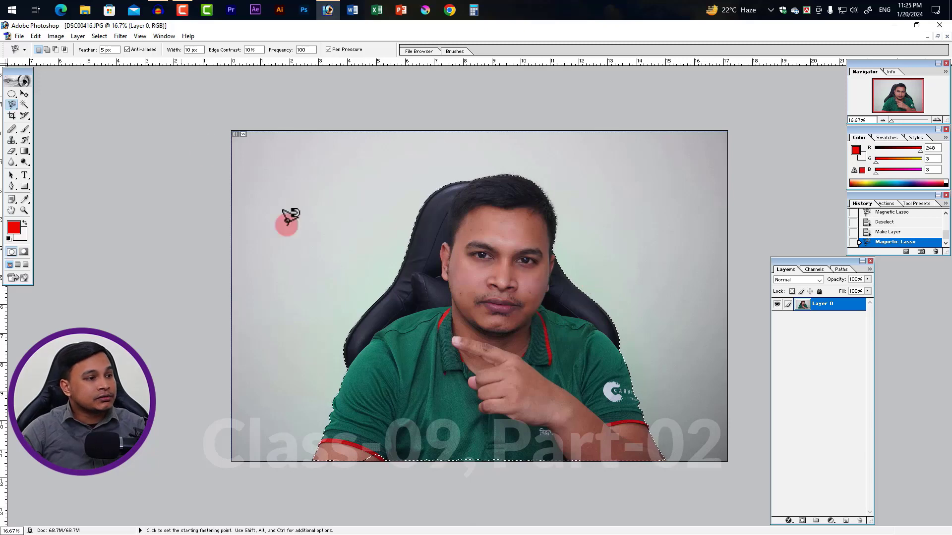
Invert the selection, delete the wall around the man and chair, and deselect.
click(99, 37)
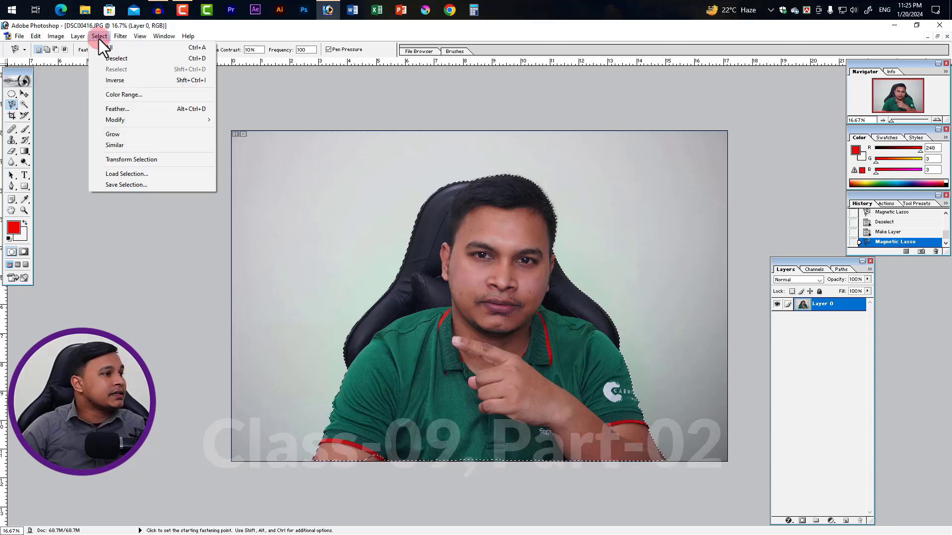
click(150, 83)
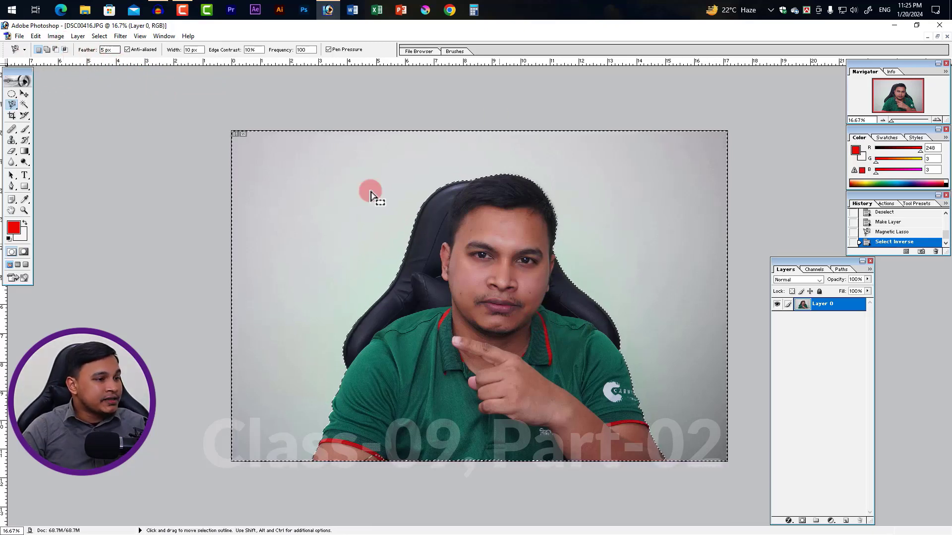
key(Delete)
click(453, 213)
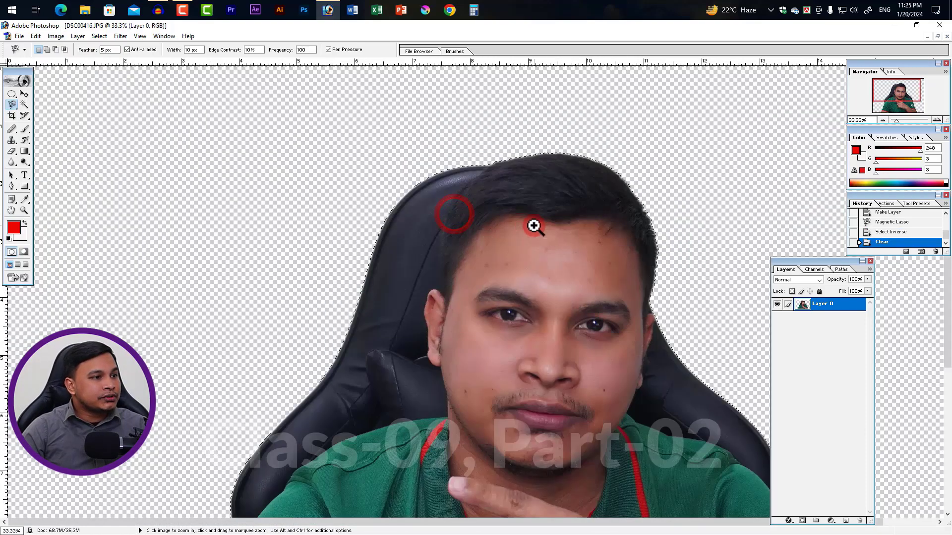
click(534, 230)
click(515, 229)
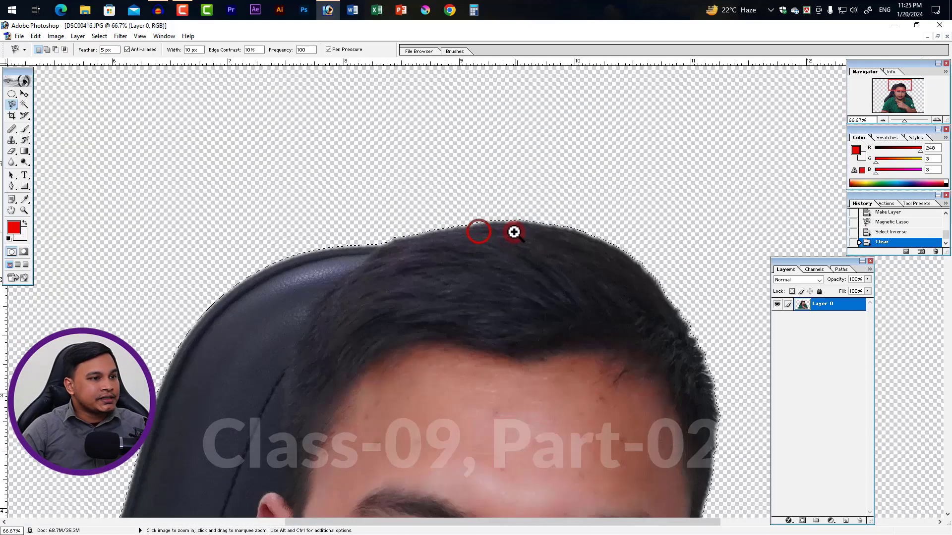
click(550, 258)
key(ctrl+d)
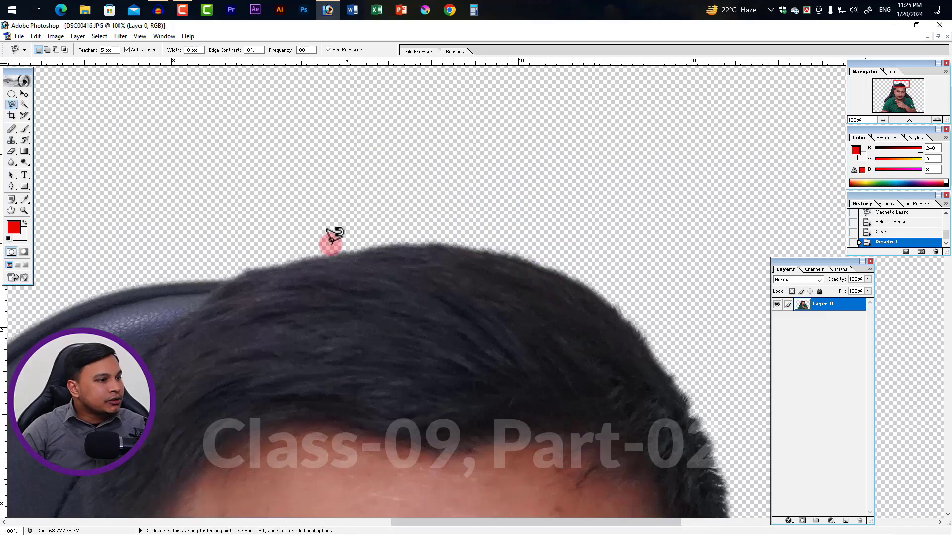
Undo the deselection and wall deletion, and redo both to compare the original with the cutout.
alt+click(578, 340)
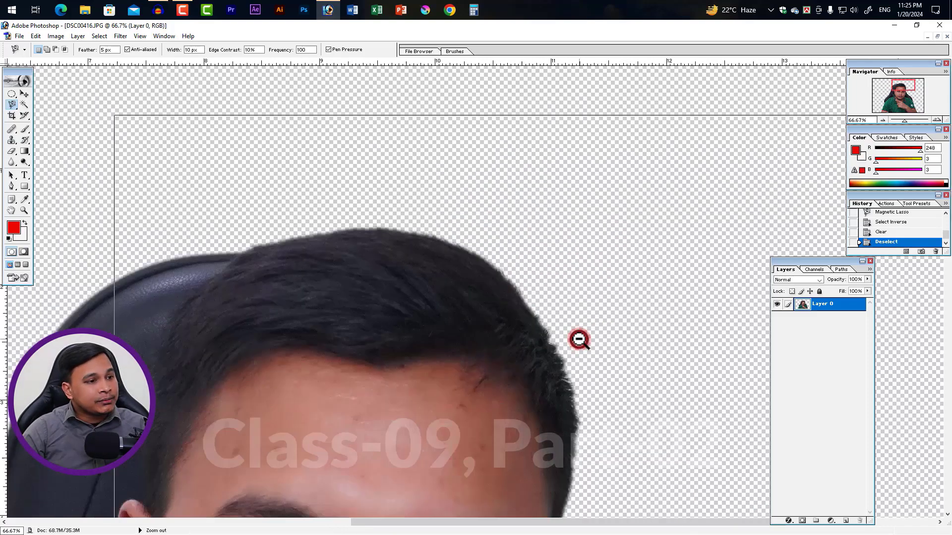
alt+click(578, 340)
alt+click(578, 340)
alt+click(480, 306)
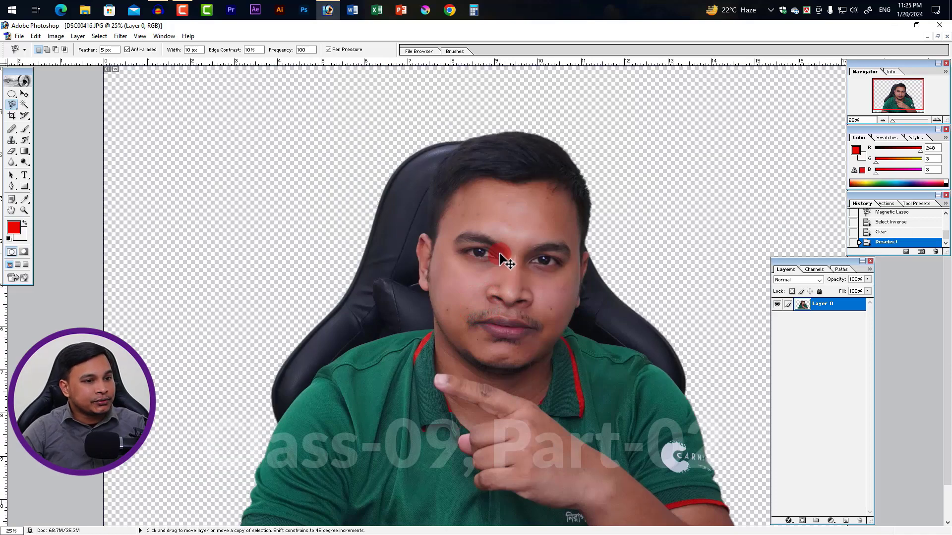
key(ctrl+alt+z)
key(ctrl+alt+z)
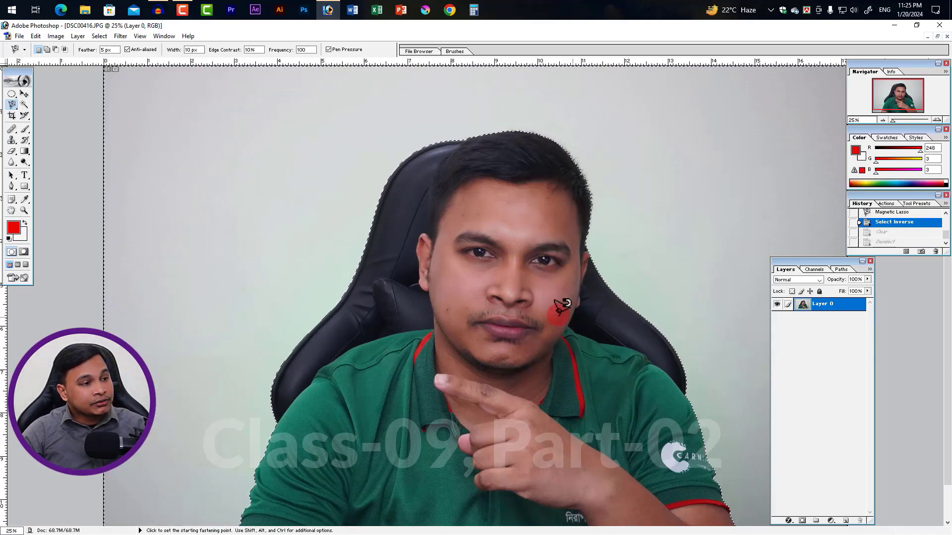
key(ctrl+shift+z)
key(ctrl+shift+z)
Try a Magnetic Lasso outline on the cheek beside the nose with the 5 px feather, and drop the selection.
ctrl+click(519, 257)
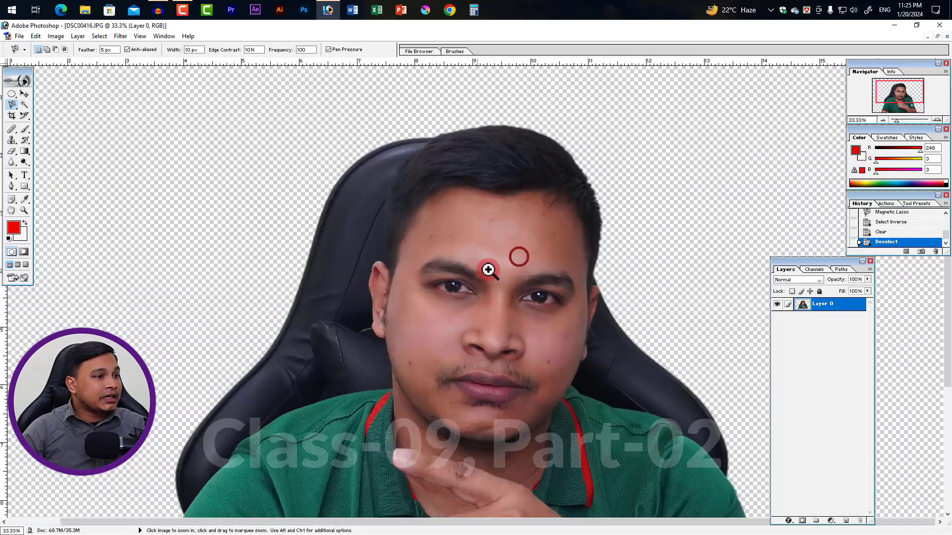
ctrl+click(380, 280)
drag(627, 342, 564, 296)
ctrl+click(561, 293)
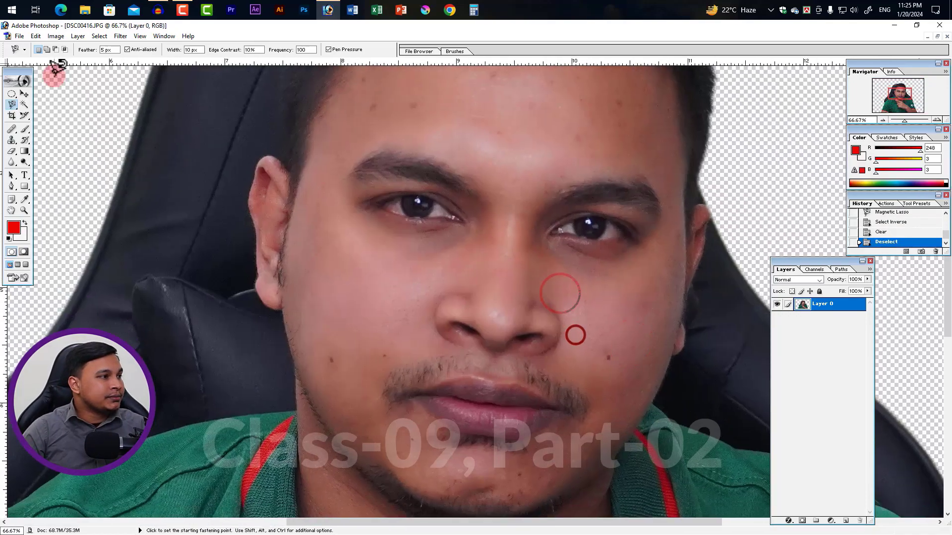
click(340, 251)
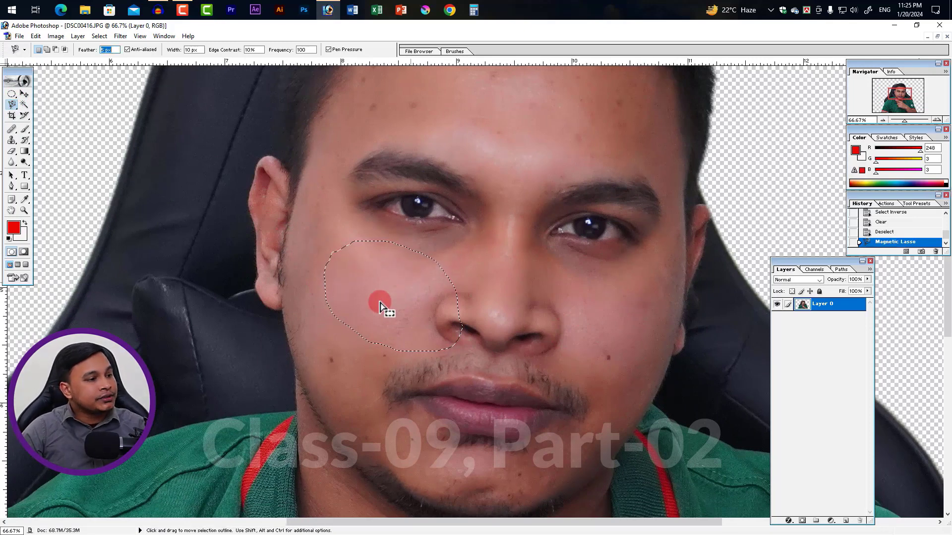
click(408, 288)
Set the feather to 0 px, outline a narrow area on the cheek with the Magnetic Lasso, delete it and deselect.
click(108, 50)
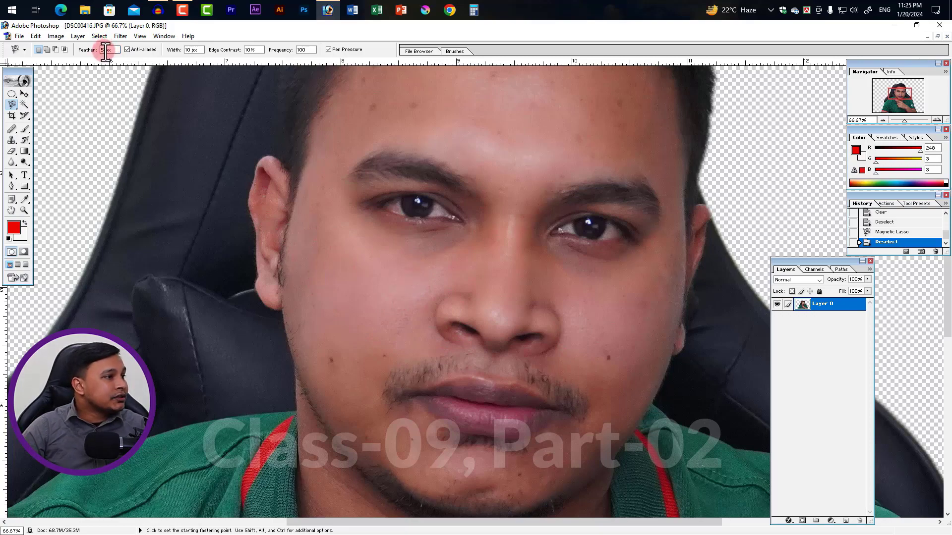
text(0)
click(366, 277)
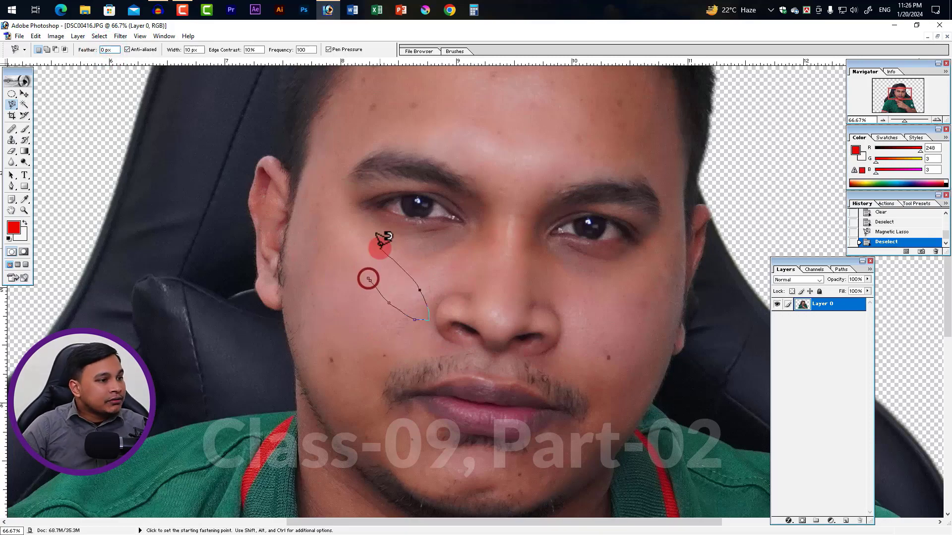
click(366, 278)
key(ctrl+plus)
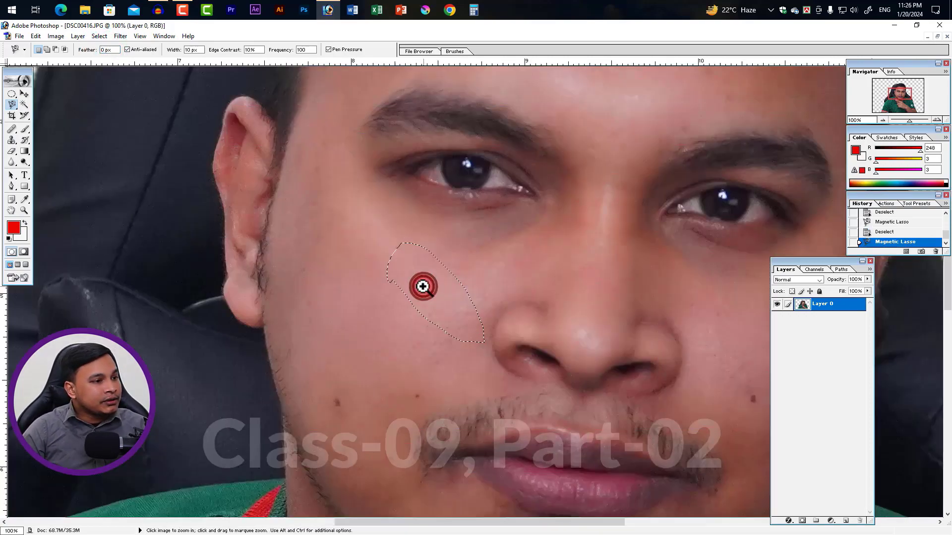
key(ctrl+plus)
key(Delete)
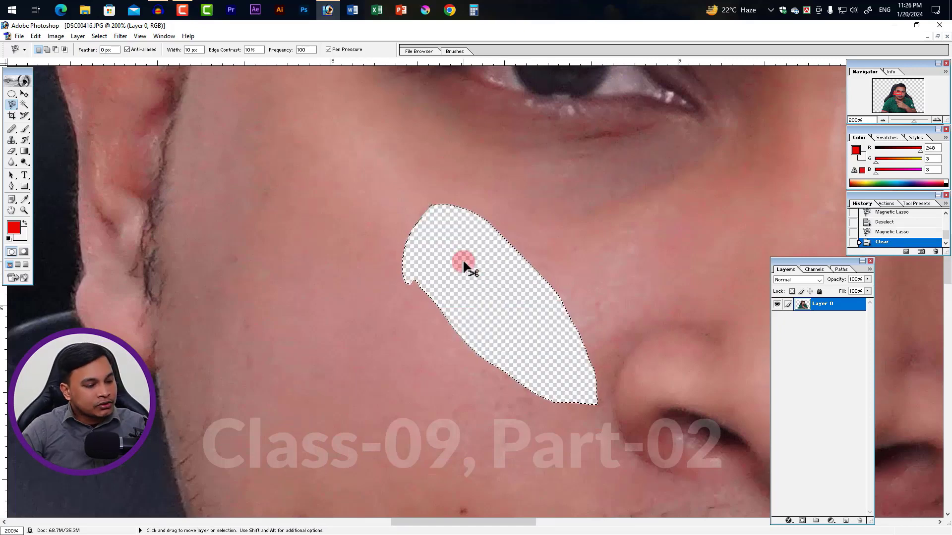
key(ctrl+d)
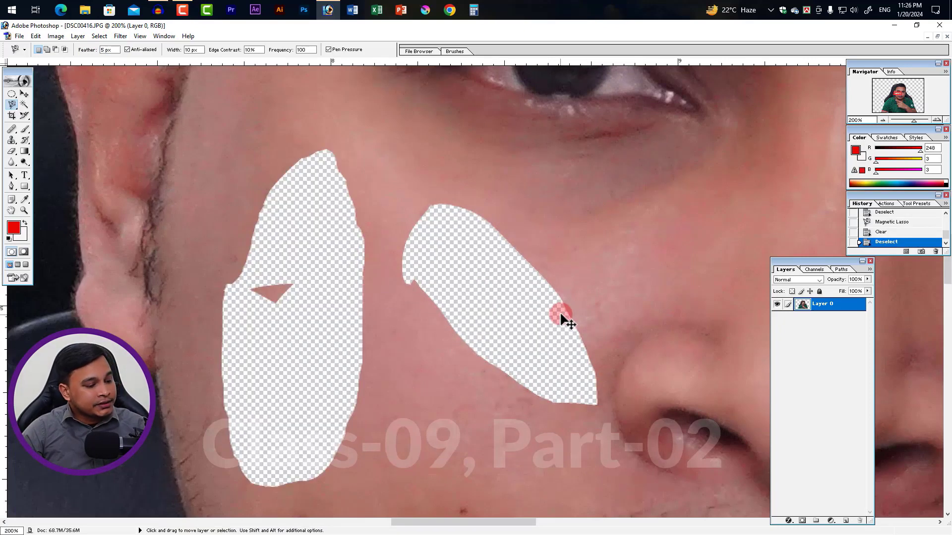
Undo the second cheek cutout nearer the ear together with its lasso selection.
key(ctrl+alt+z)
key(ctrl+alt+z)
key(ctrl+alt+z)
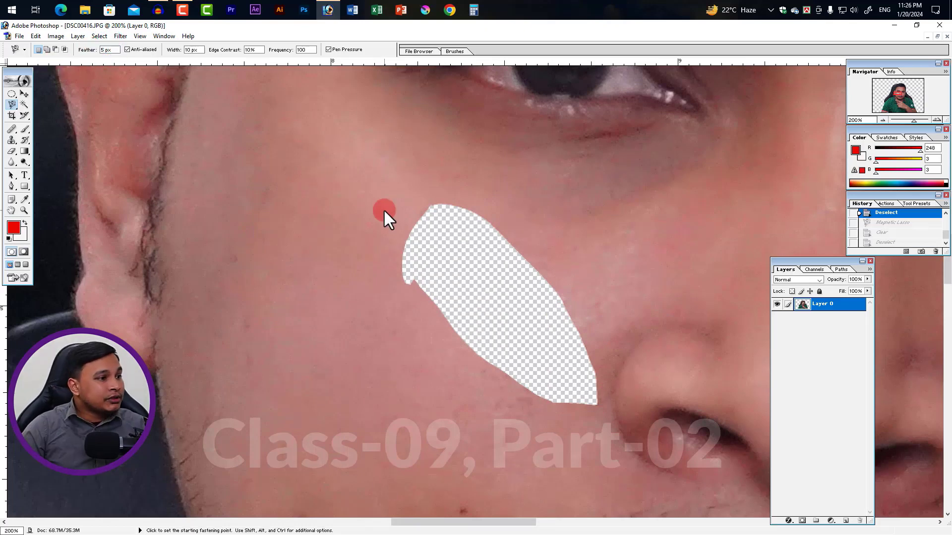
Outline a tall area on the cheek between the ear and the first hole with a 5 px feather, delete it and deselect.
click(283, 187)
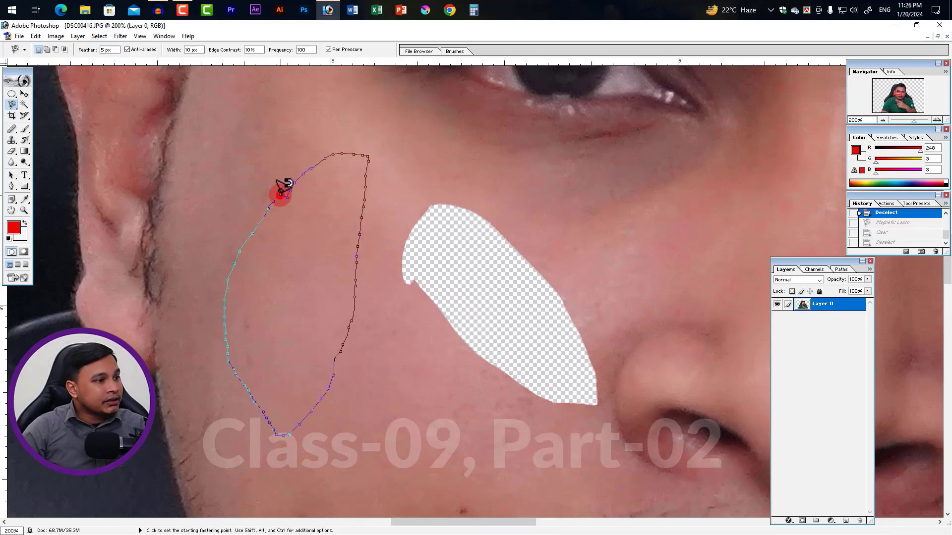
click(280, 191)
key(Delete)
key(ctrl+d)
ctrl+click(363, 270)
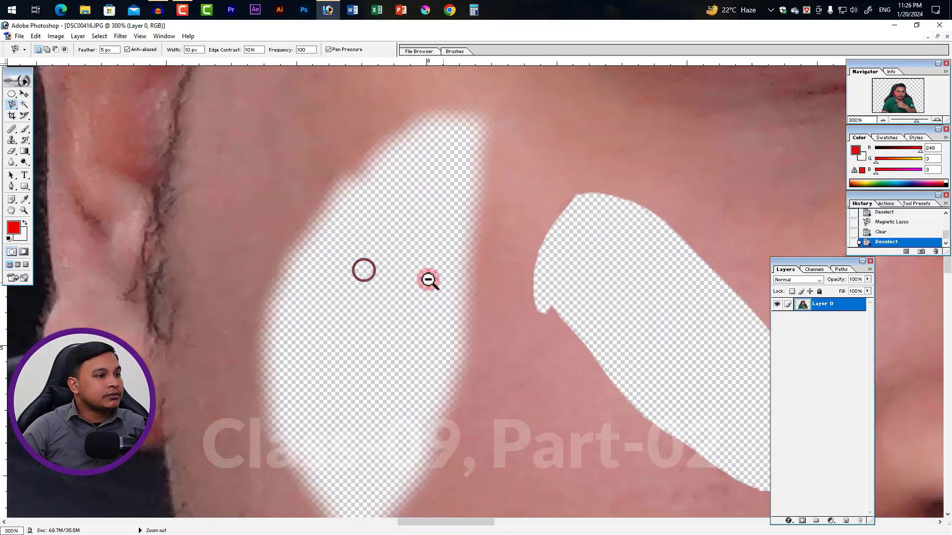
drag(589, 380, 484, 336)
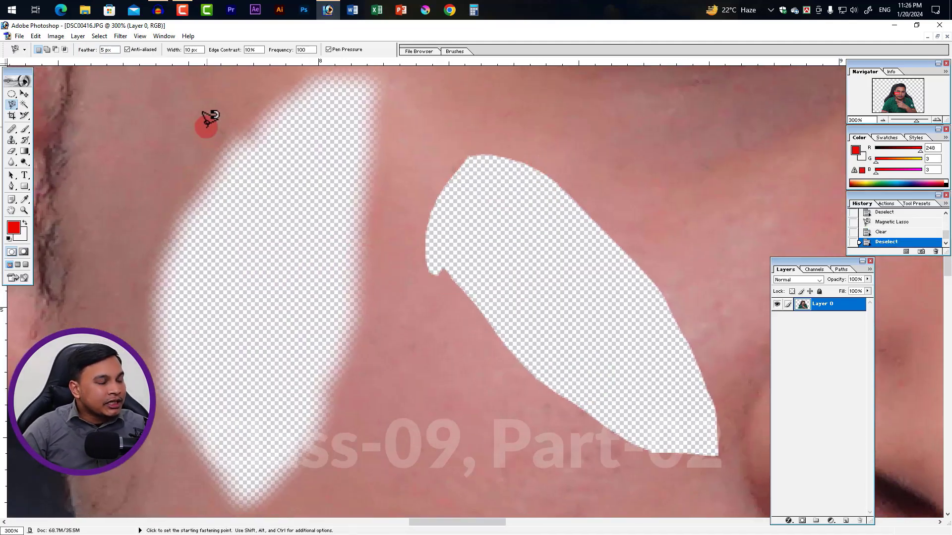
Add a new empty layer above Layer 0.
ctrl+alt+click(402, 280)
ctrl+alt+click(257, 276)
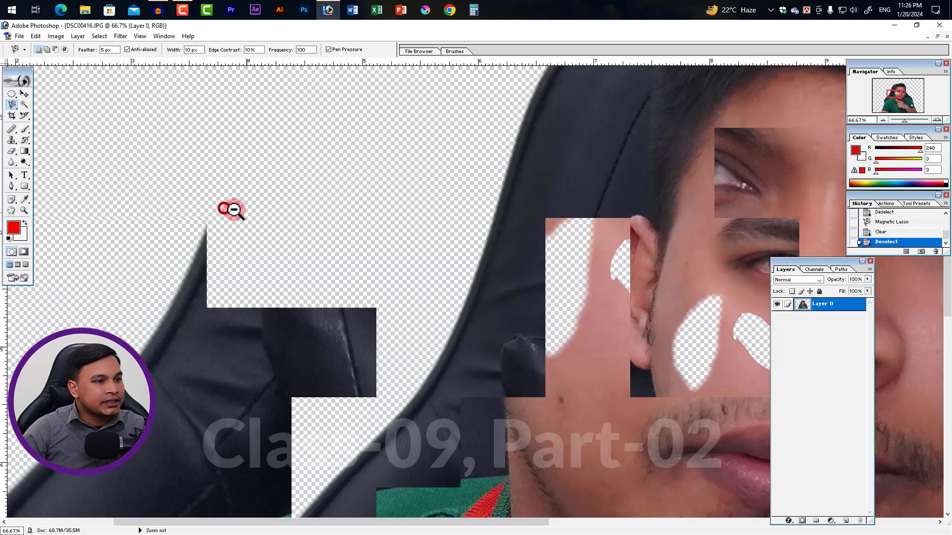
ctrl+alt+click(225, 207)
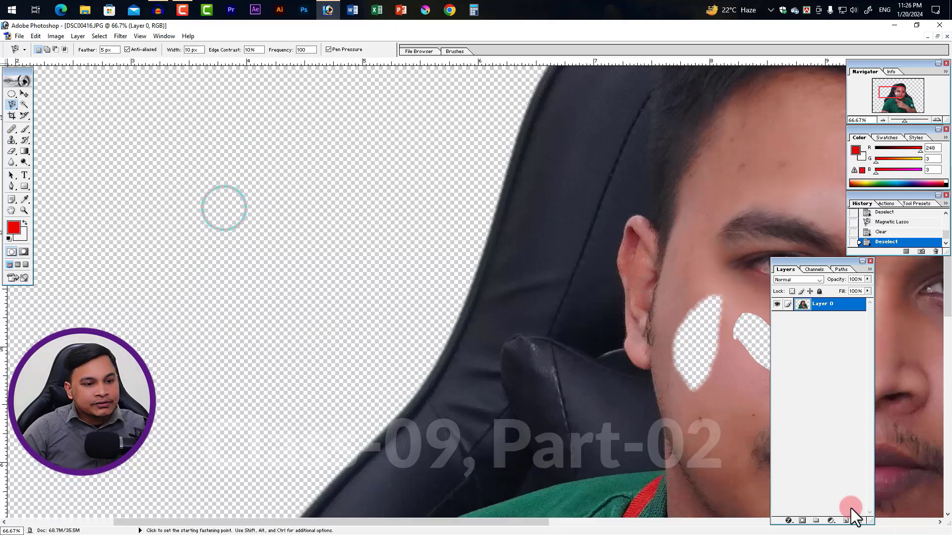
click(845, 520)
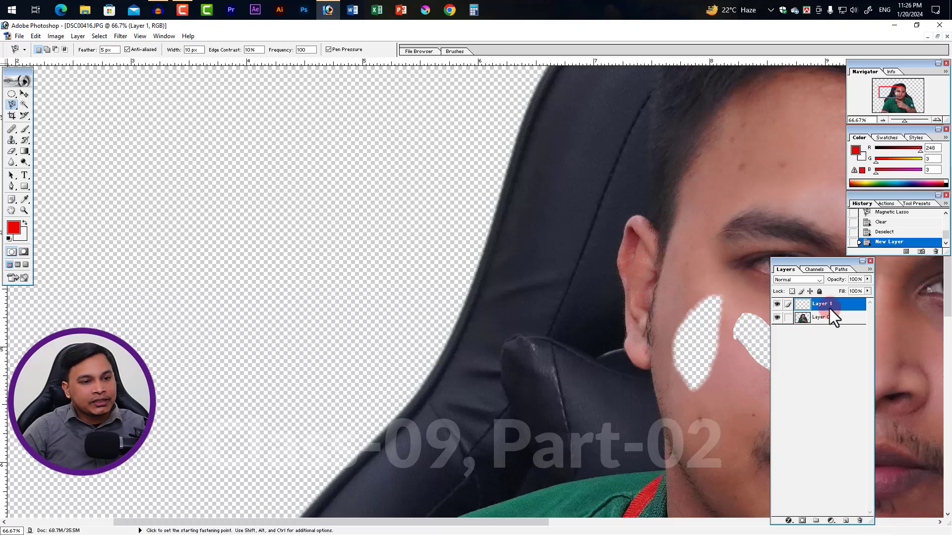
mouse_move(829, 310)
mouse_down()
mouse_move(827, 343)
mouse_move(820, 308)
mouse_up()
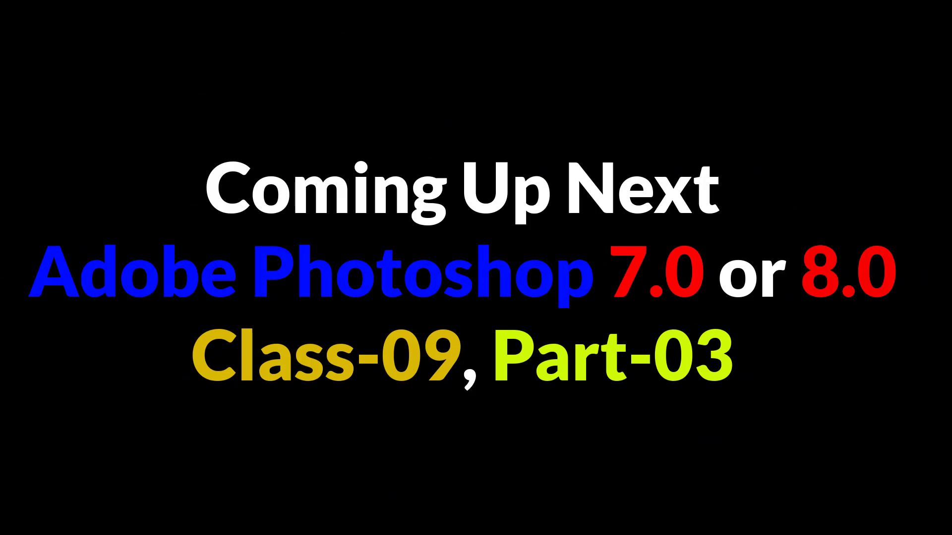